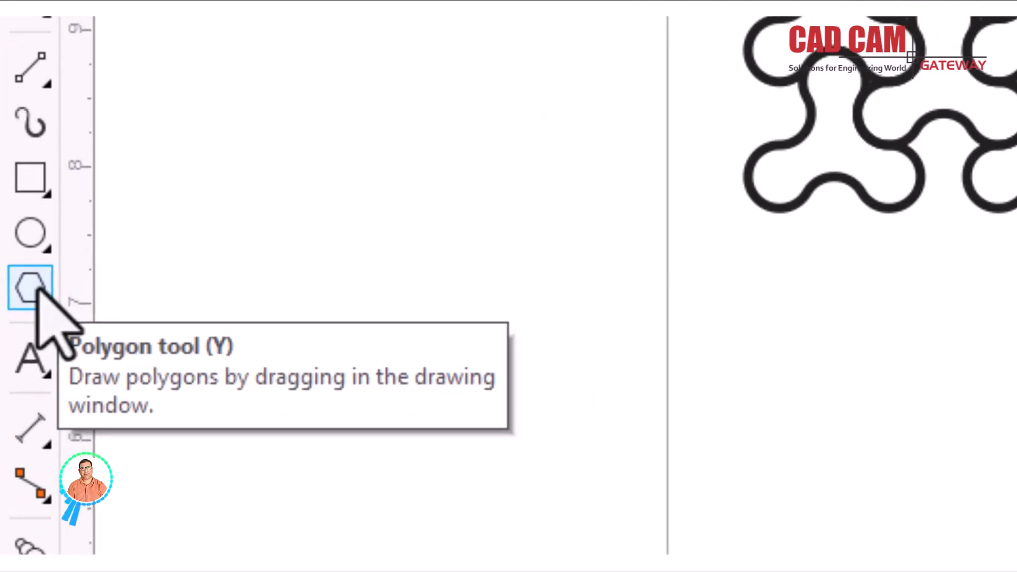
Step: Draw an upright three-sided polygon about 1.72 in wide and 1.49 in high below the existing pattern
left_click(33, 289)
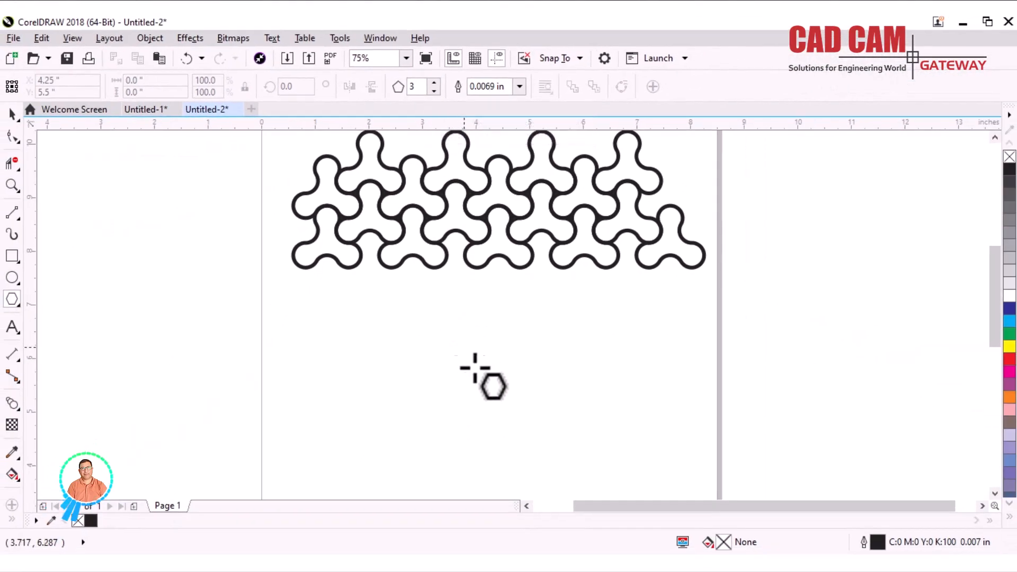
left_click_drag(470, 347, 562, 454)
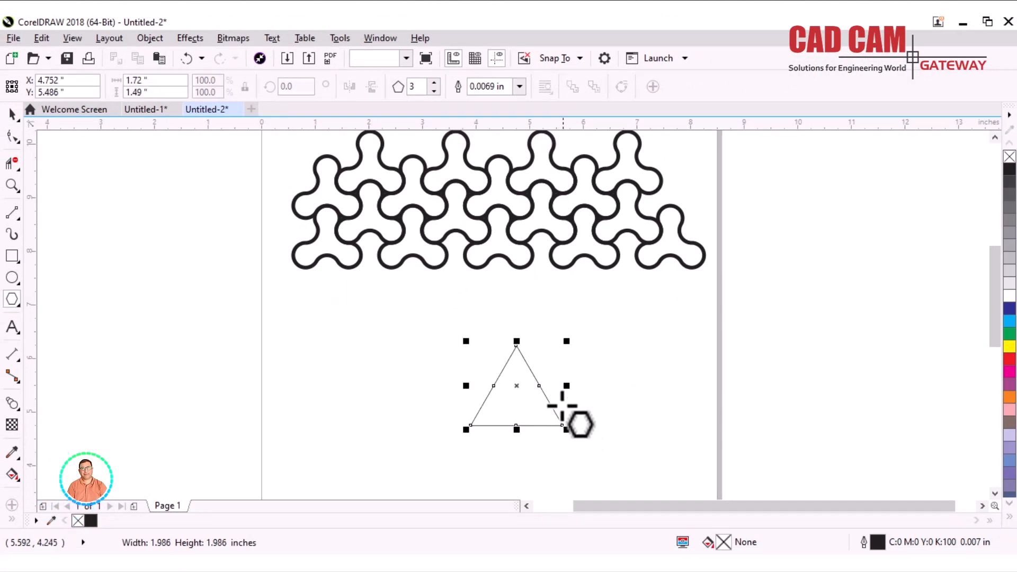
key("z")
left_click_drag(445, 329, 572, 442)
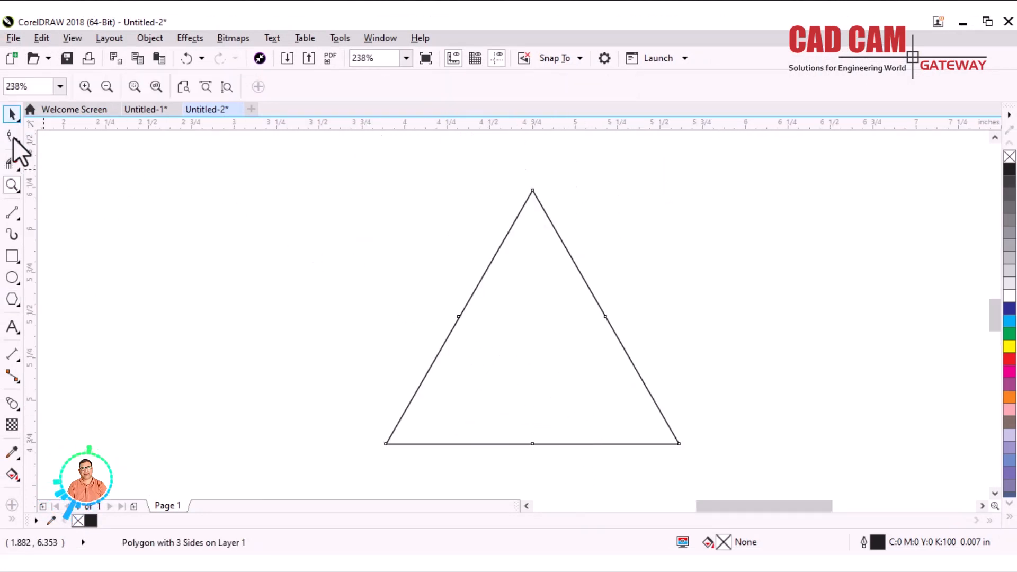
Step: Draw lines from the triangle's three corners to the opposite side midpoints and a circle centred on their intersection reaching the base
key("F5")
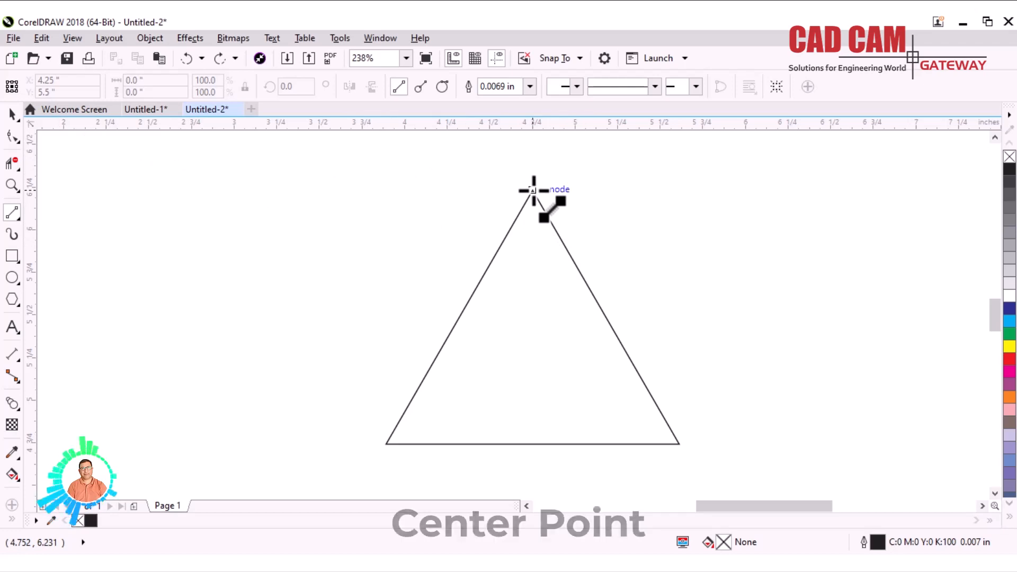
left_click(533, 190)
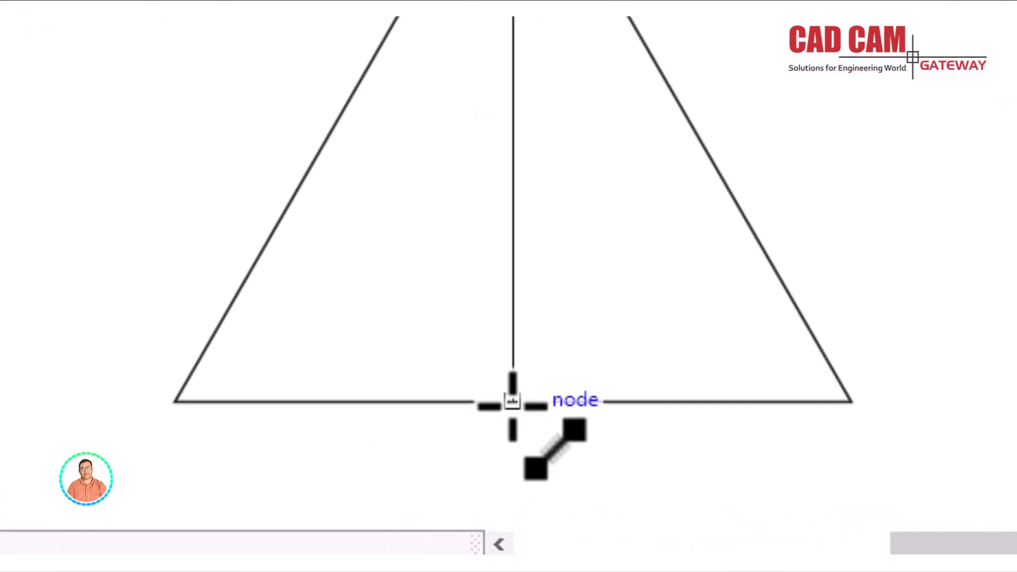
left_click(512, 404)
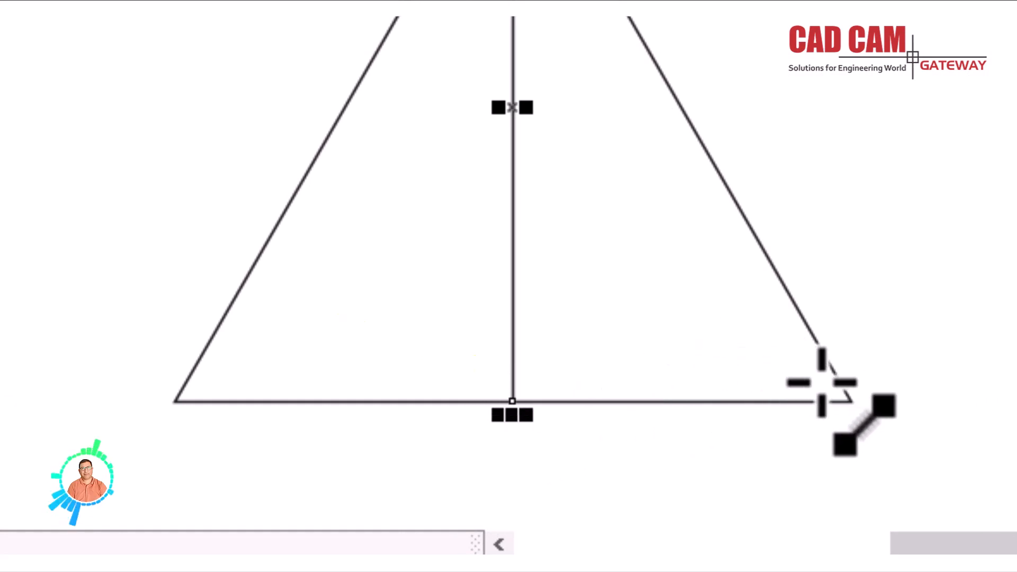
left_click(849, 402)
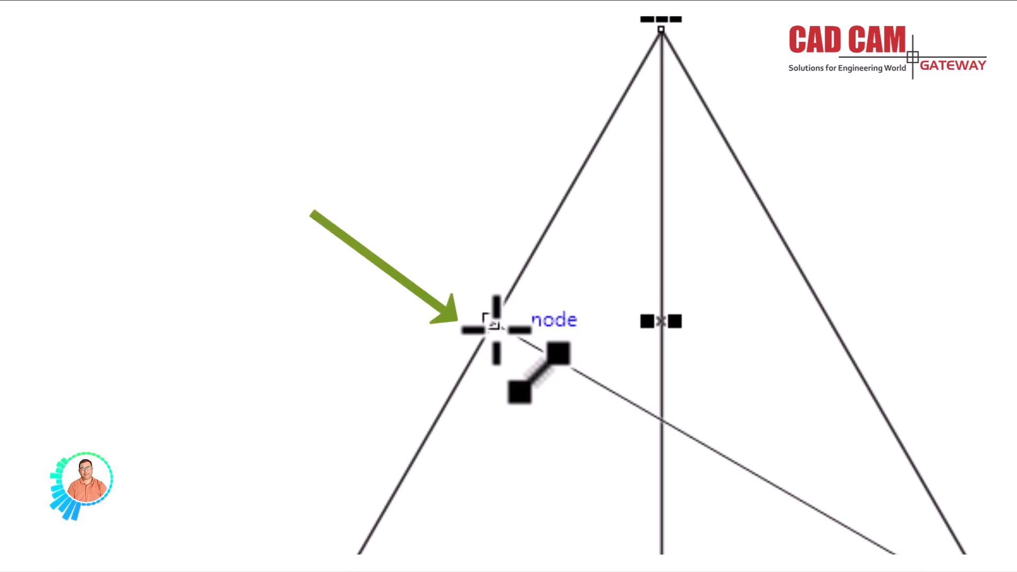
left_click(495, 328)
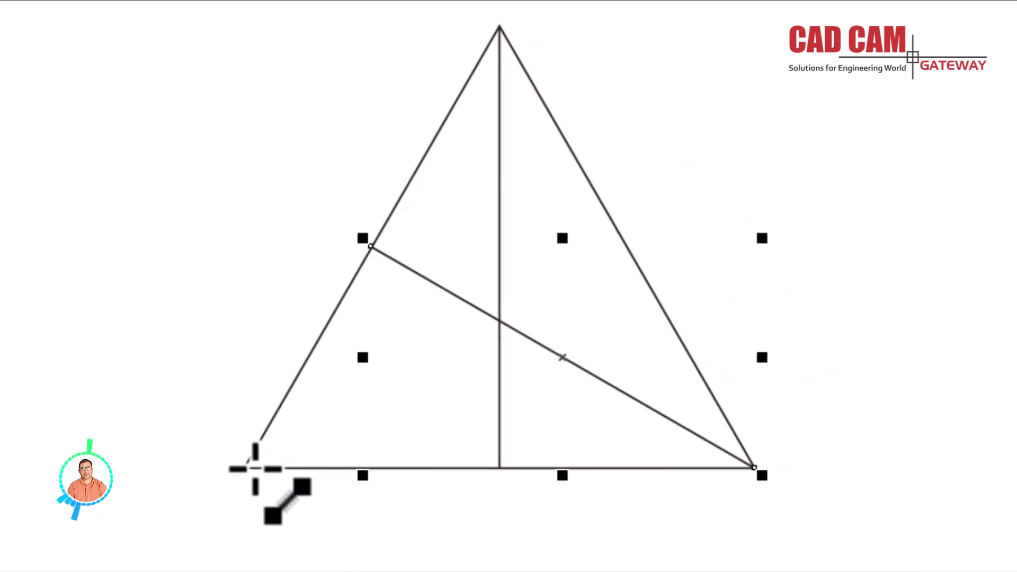
left_click(246, 468)
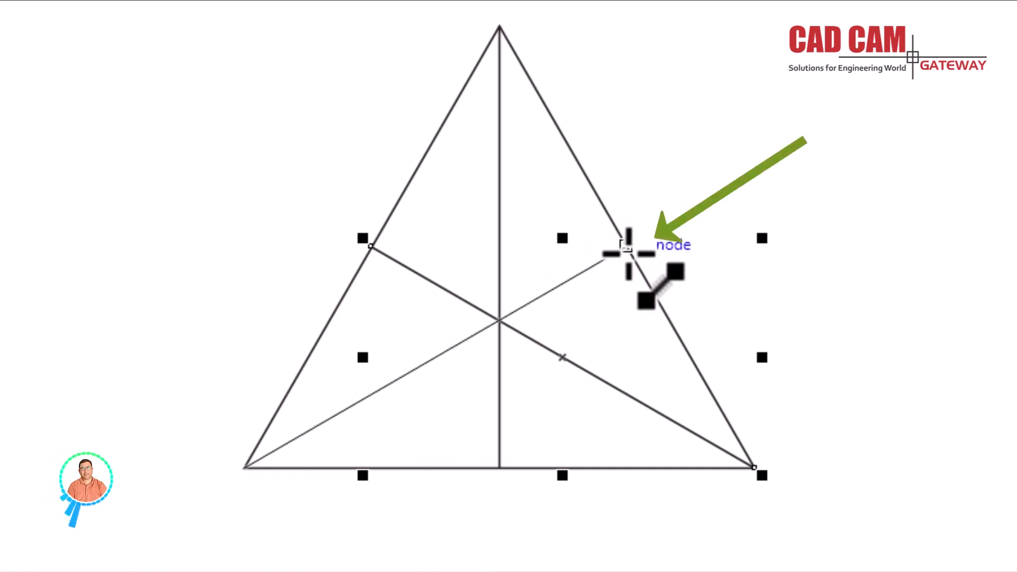
left_click(627, 249)
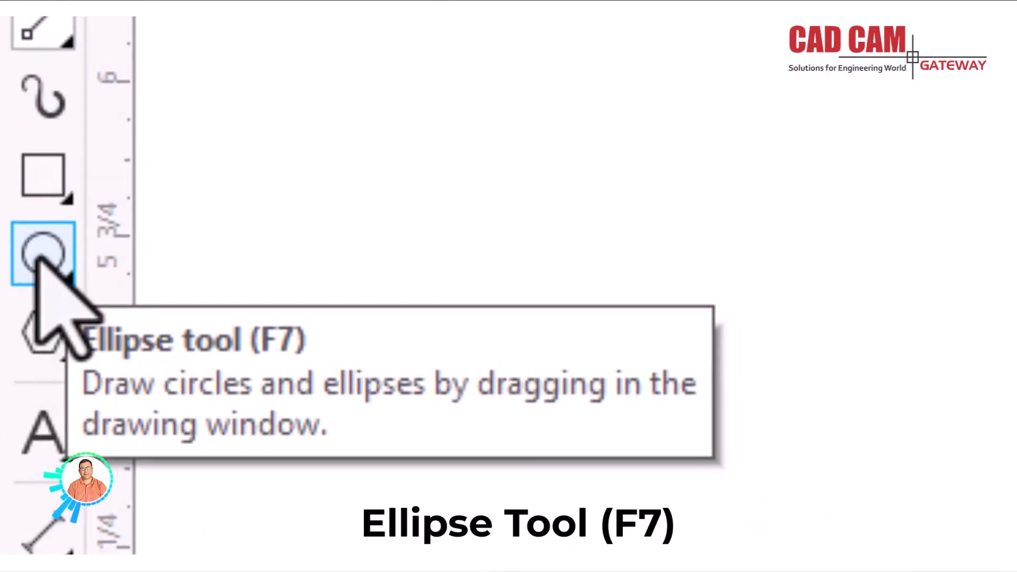
left_click(40, 257)
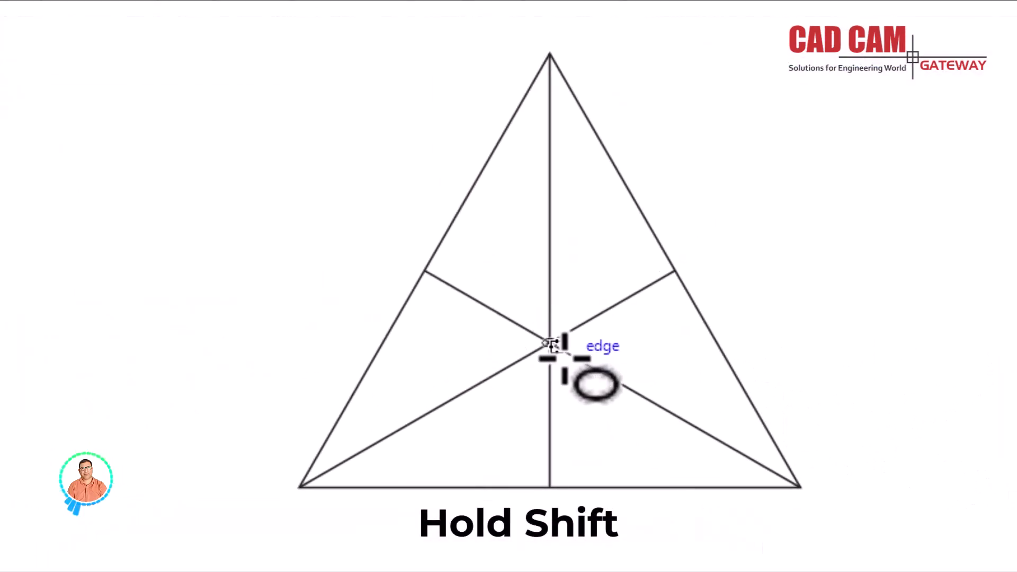
mouse_move(551, 344)
left_mouse_down()
mouse_move(579, 407)
mouse_move(599, 422)
mouse_move(595, 460)
mouse_move(551, 488)
left_mouse_up()
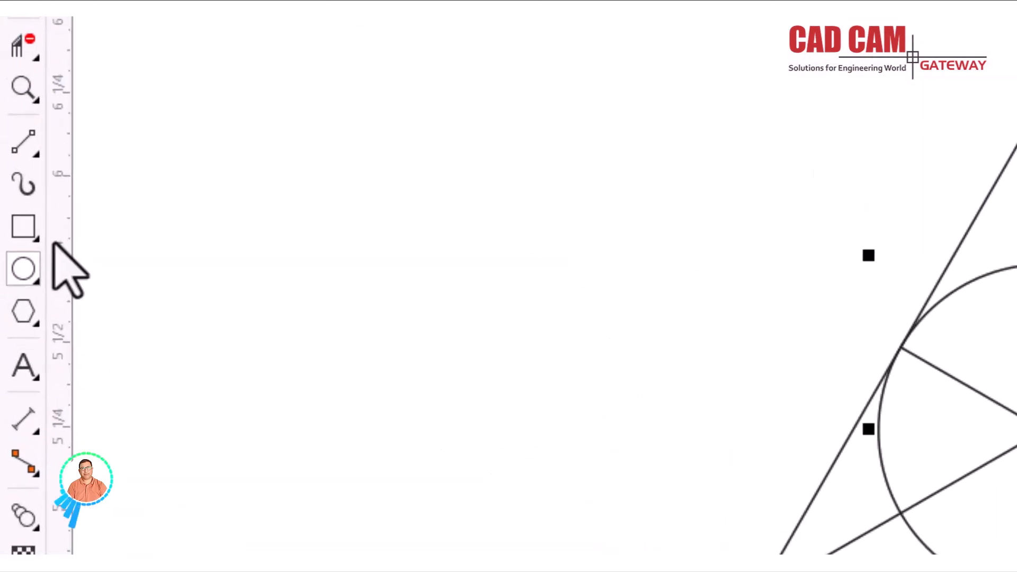
Step: Draw a smaller triangle beside the first one and inscribe a circle about 0.553 in across, centred on the triangle's centre
left_click(32, 324)
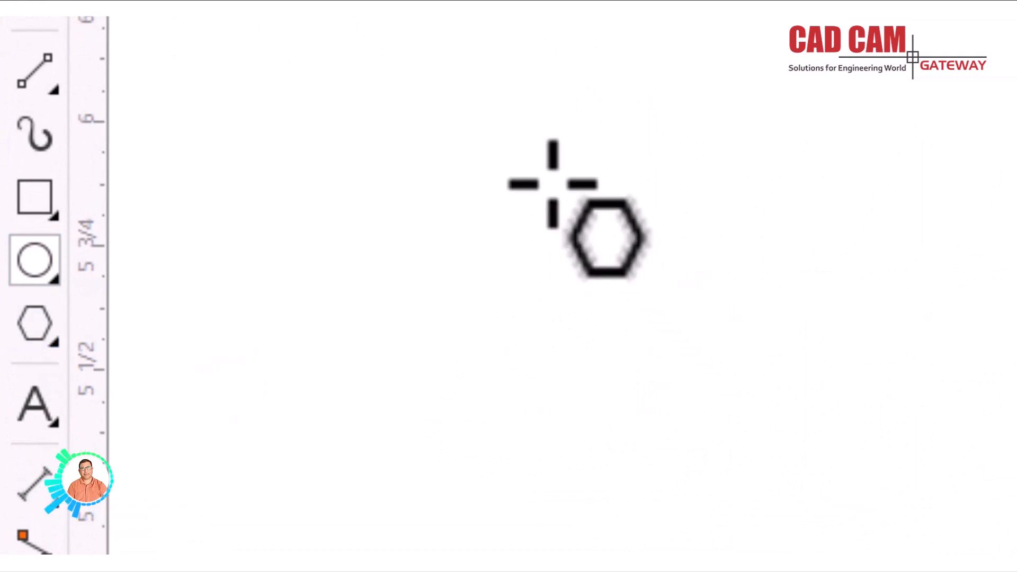
left_click_drag(854, 514, 497, 490)
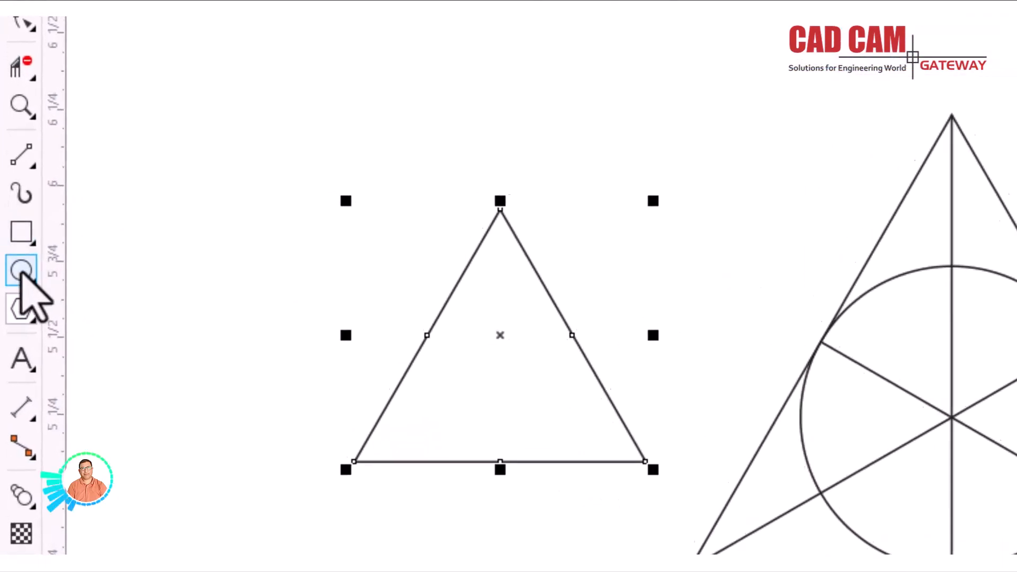
left_click(21, 271)
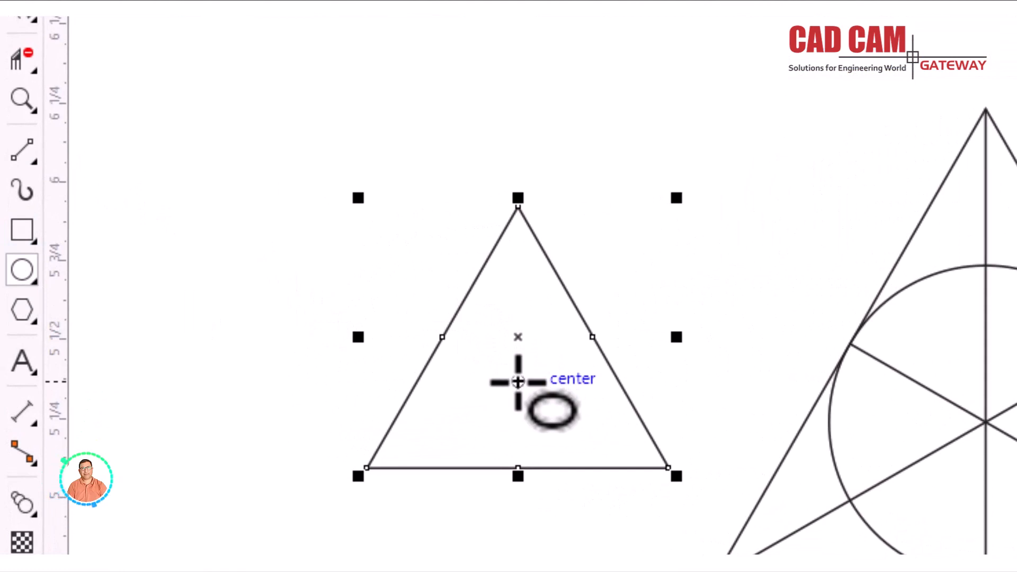
left_click_drag(518, 381, 519, 466)
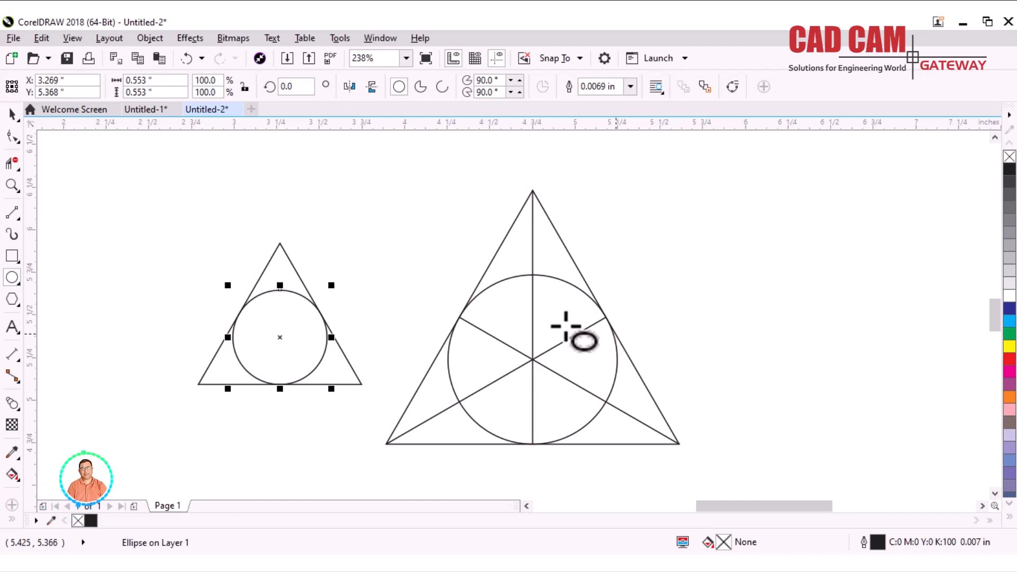
Step: Delete the larger triangle together with its three median lines and its circle
key("space")
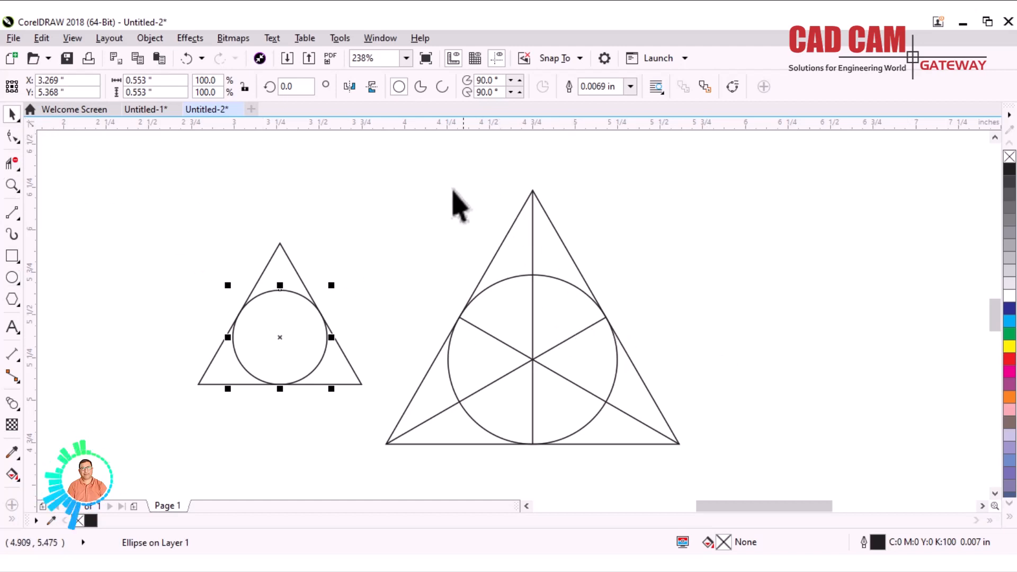
mouse_move(370, 173)
left_mouse_down()
mouse_move(657, 446)
mouse_move(682, 449)
left_mouse_up()
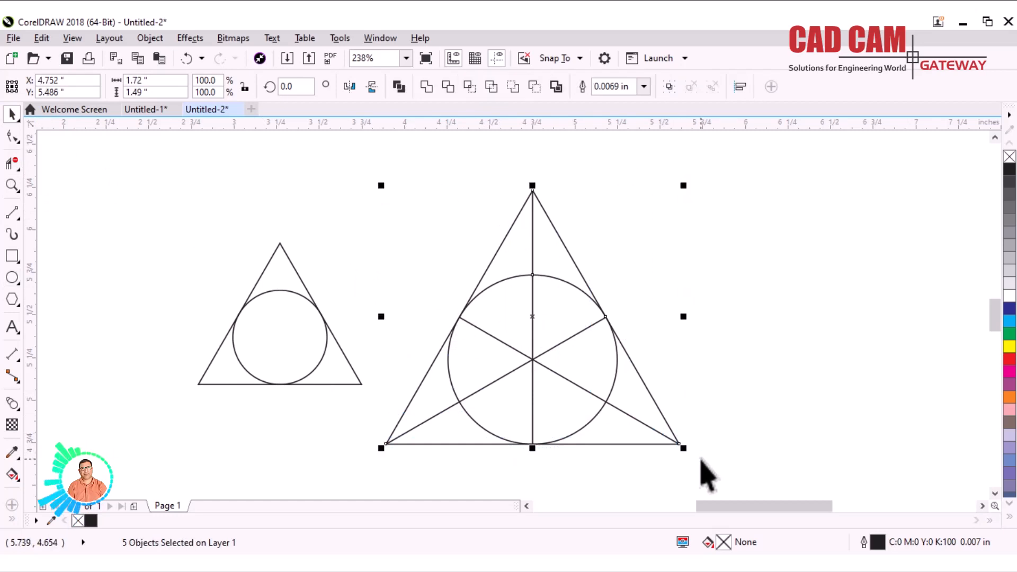
key("Delete")
Step: Scale the remaining triangle and circle together to about 135.8 % and move them right into the cleared space
left_click_drag(399, 407, 396, 405)
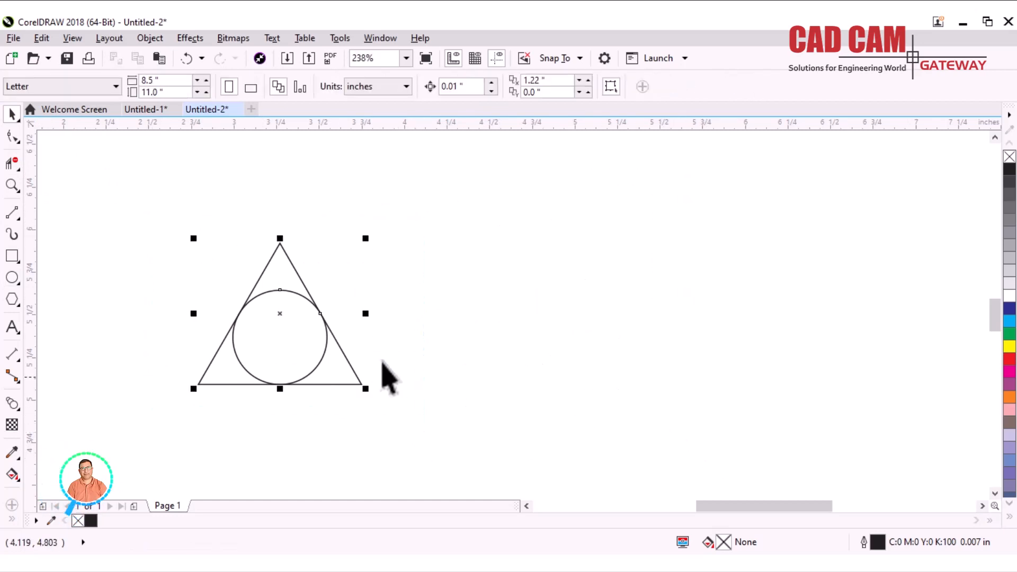
left_click_drag(368, 242, 426, 192)
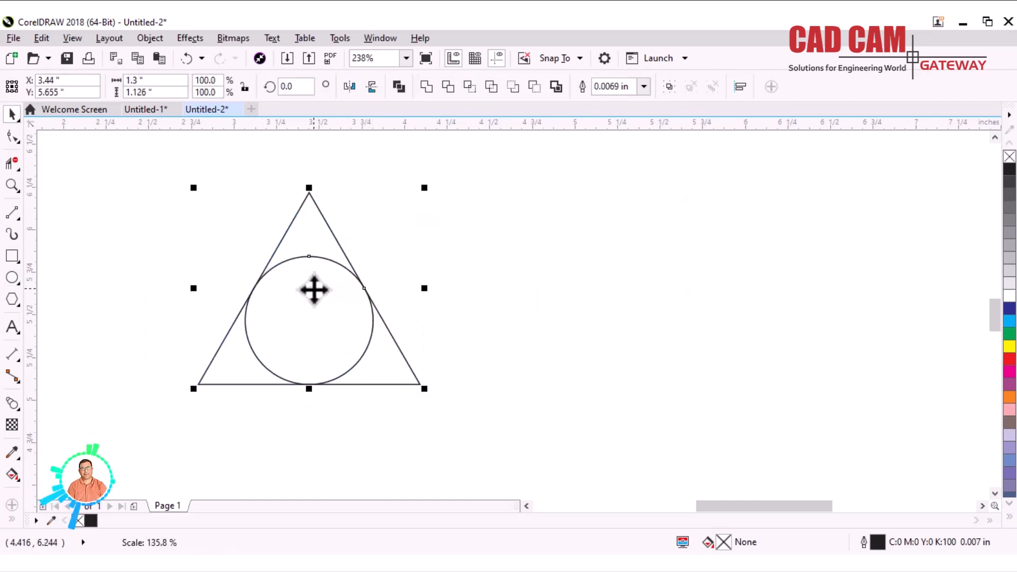
mouse_move(313, 288)
left_mouse_down()
mouse_move(496, 300)
mouse_move(520, 311)
left_mouse_up()
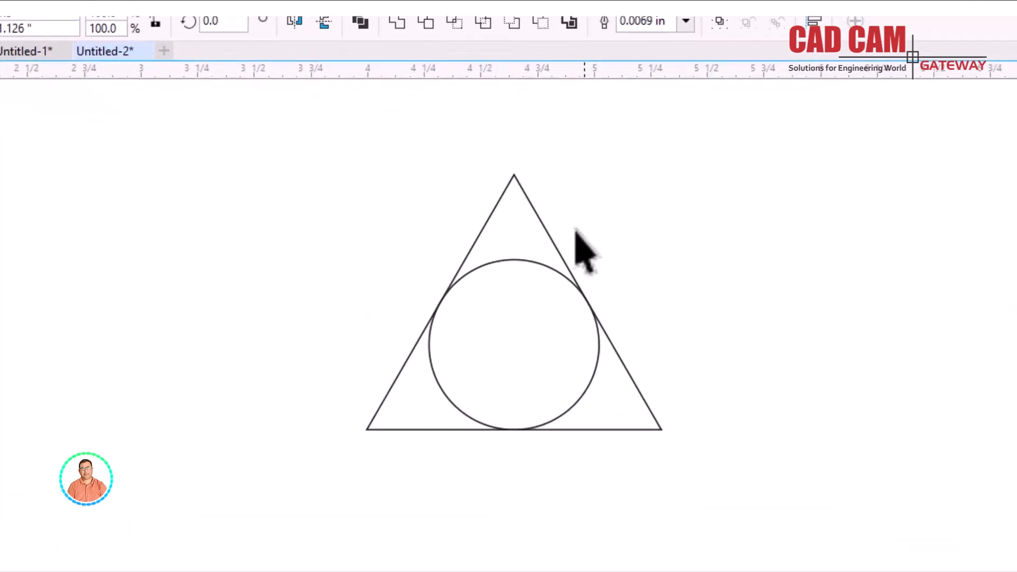
Step: Copy the inscribed circle so that the copy's centre snaps to the triangle's top corner
left_click(512, 246)
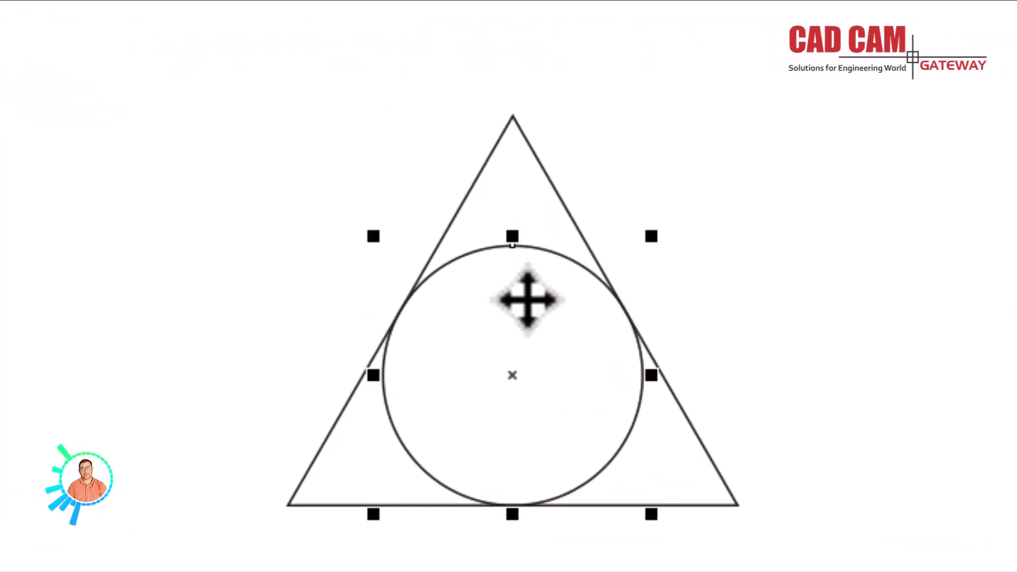
left_click_drag(512, 375, 512, 127)
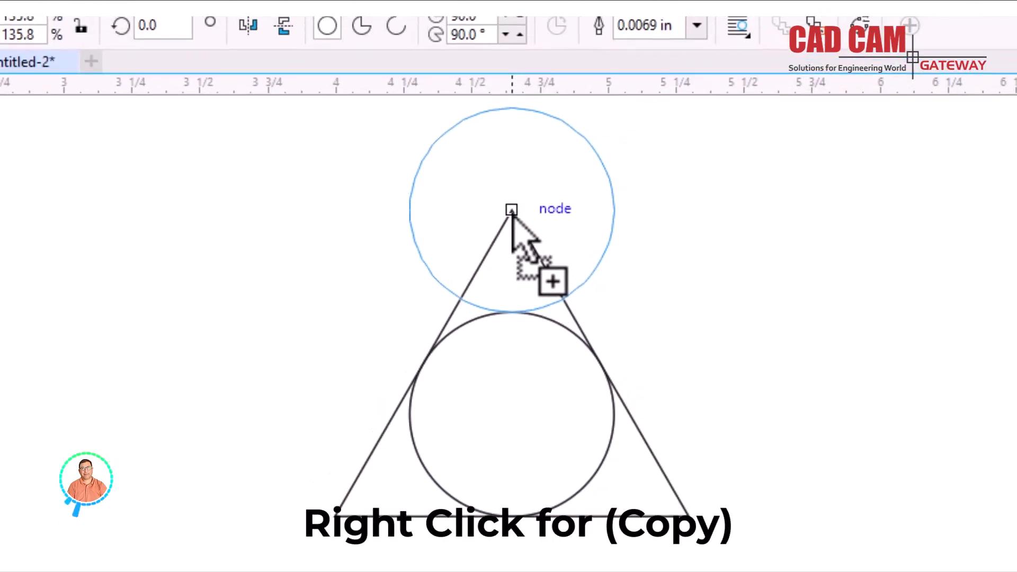
left_click_drag(511, 211, 512, 210)
right_click(512, 211)
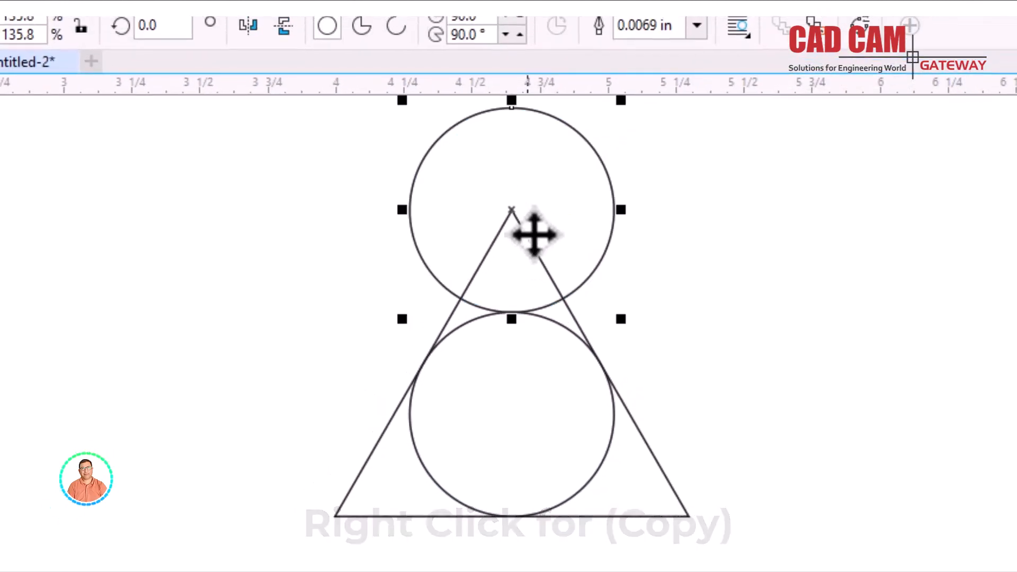
Step: Move the rotation centre of the copied circle onto the centre of the inscribed circle
left_click(511, 211)
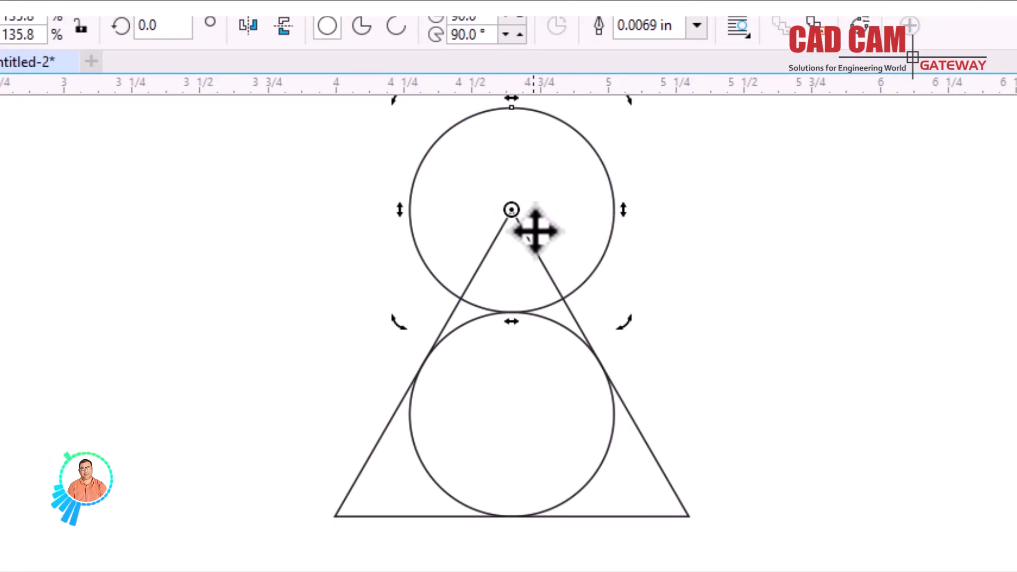
left_click_drag(512, 210, 520, 412)
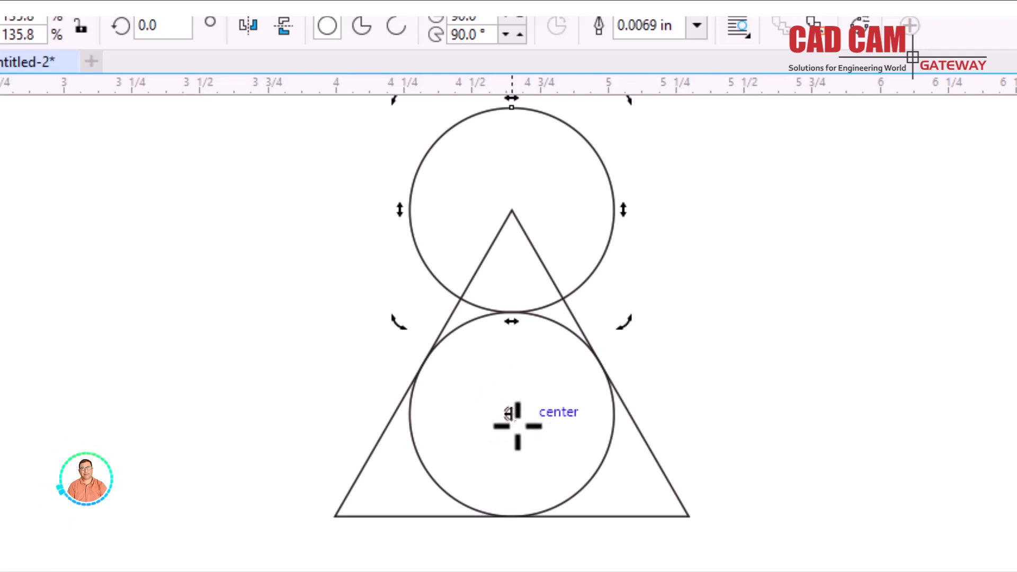
left_click_drag(518, 426, 517, 426)
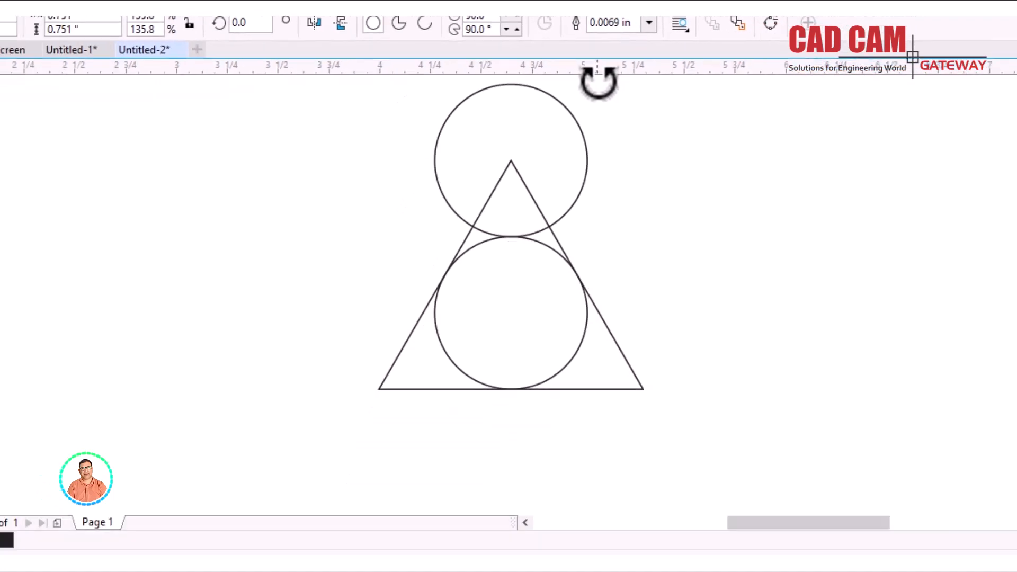
Step: Create a copy of the top circle rotated 60° clockwise about the inscribed circle's centre
left_click_drag(599, 82, 639, 291)
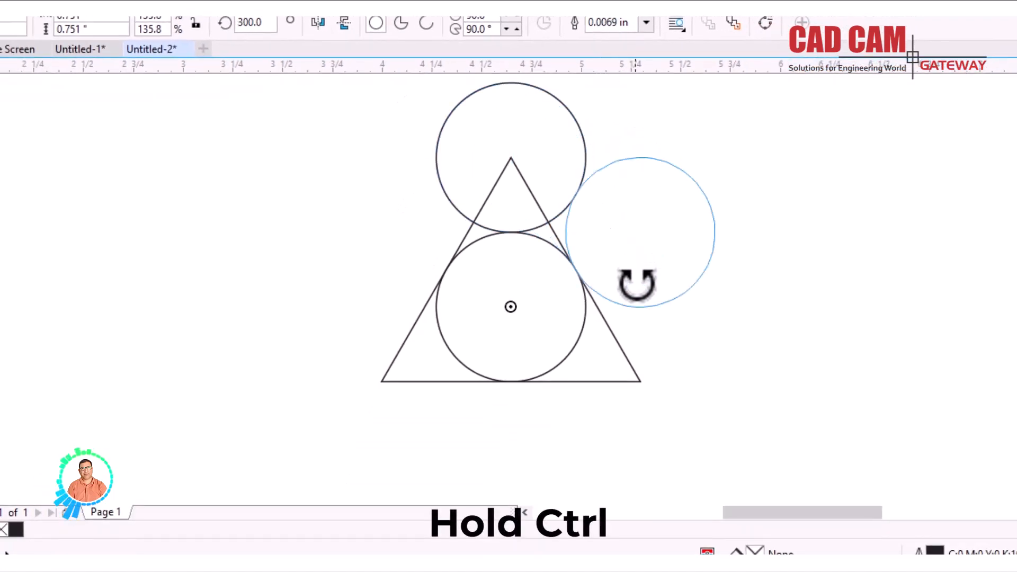
right_click(635, 282)
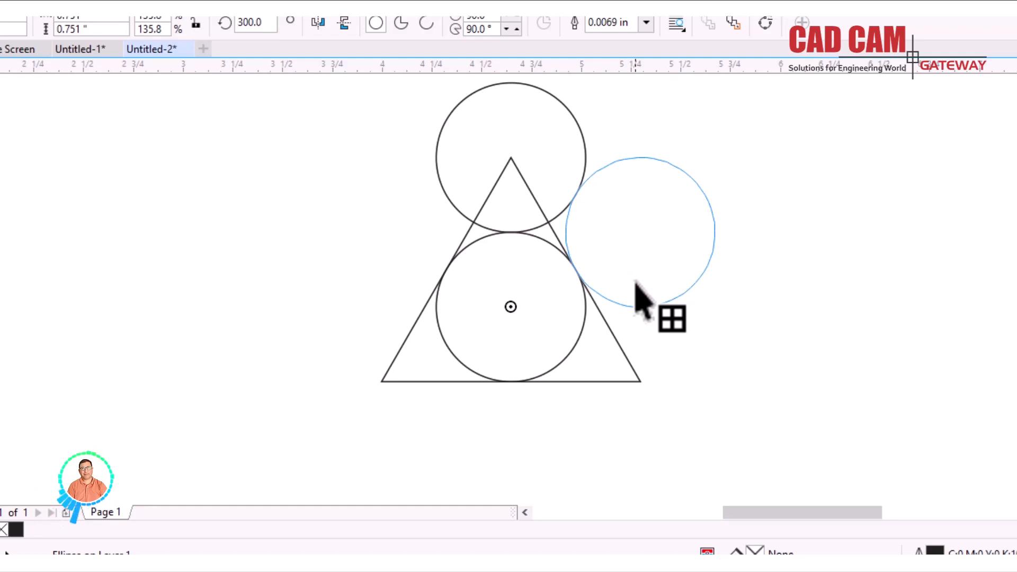
left_click_drag(636, 284, 635, 284)
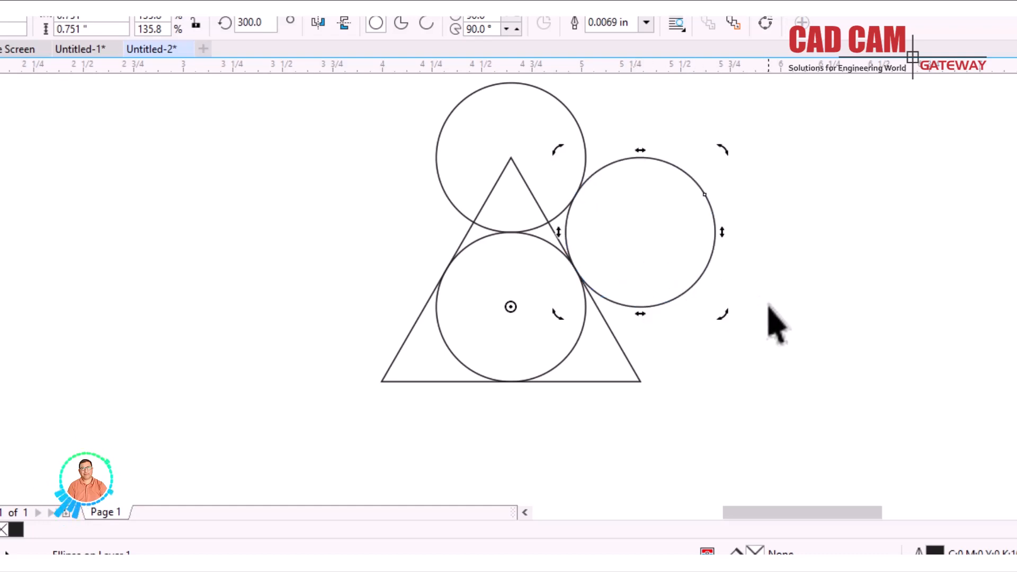
Step: Repeat the rotated copy four more times to complete a ring of six circles, and clear the selection
key("ctrl+r")
key("ctrl+r")
key("ctrl+r")
key("ctrl+r")
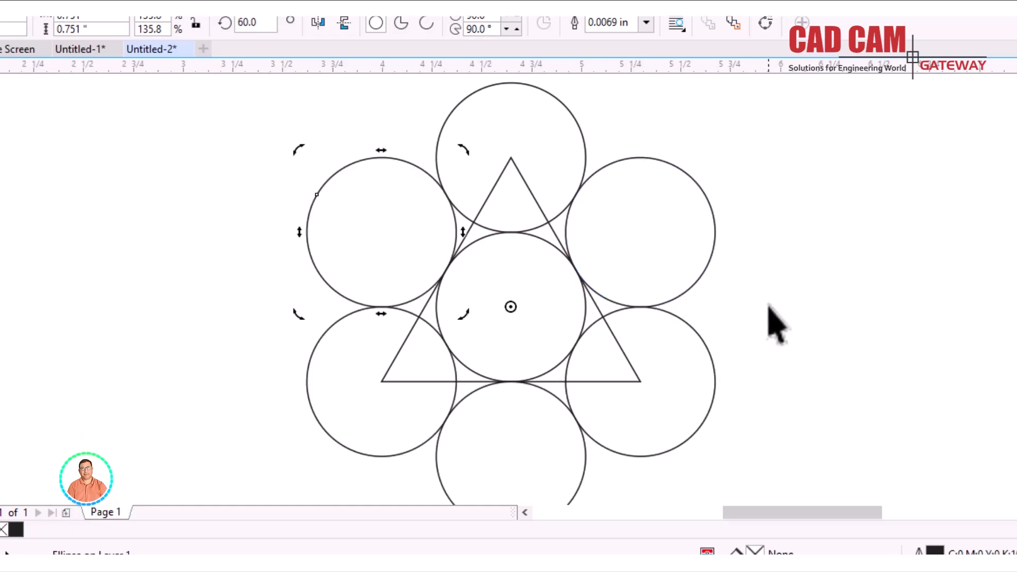
left_click(761, 268)
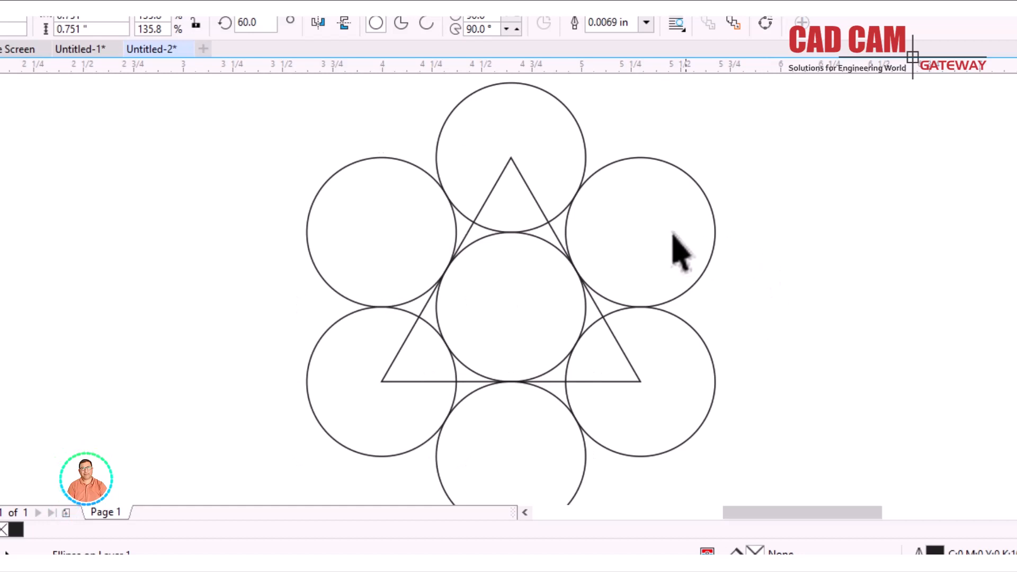
Step: Delete the inscribed circle in the middle of the ring and the triangle
left_click(546, 241)
key("Delete")
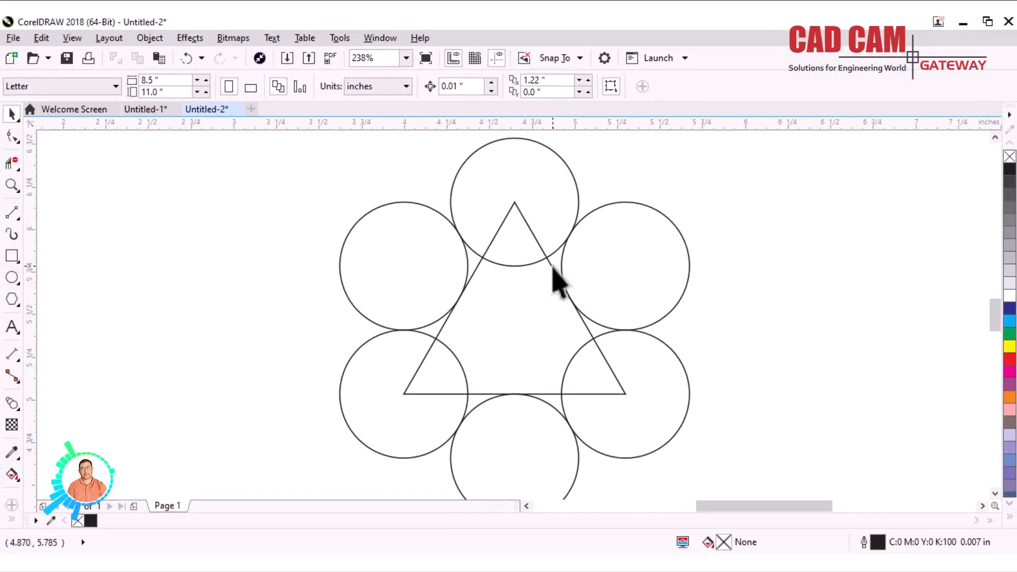
left_click(552, 266)
key("Delete")
scroll(520, 265, "down", 3)
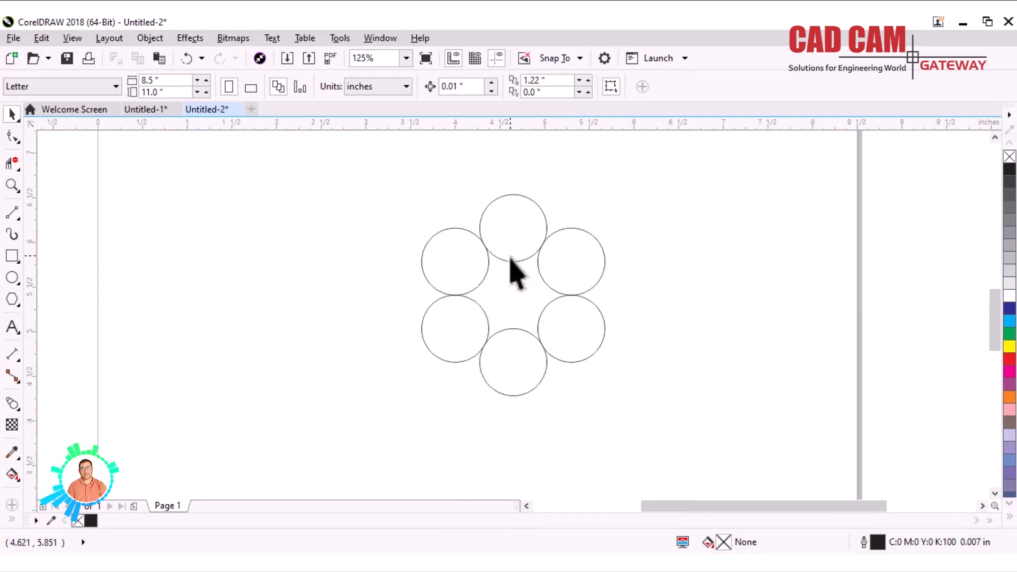
scroll(519, 276, "up", 3)
scroll(518, 275, "down", 3)
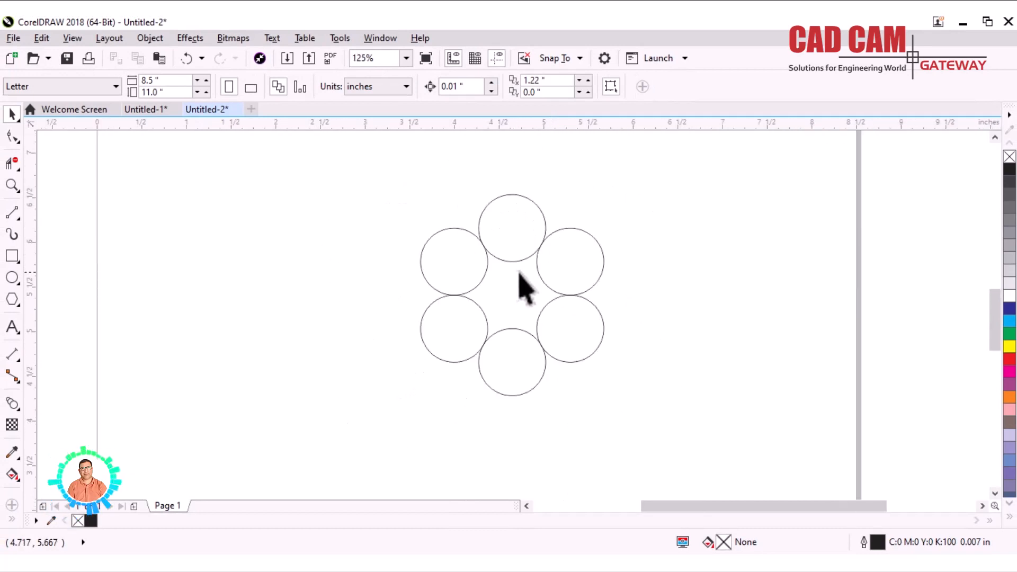
Step: Remove the unneeded arcs from the six-circle ring with the Virtual Segment Delete tool, leaving a three-lobed outline
scroll(519, 270, "up", 3)
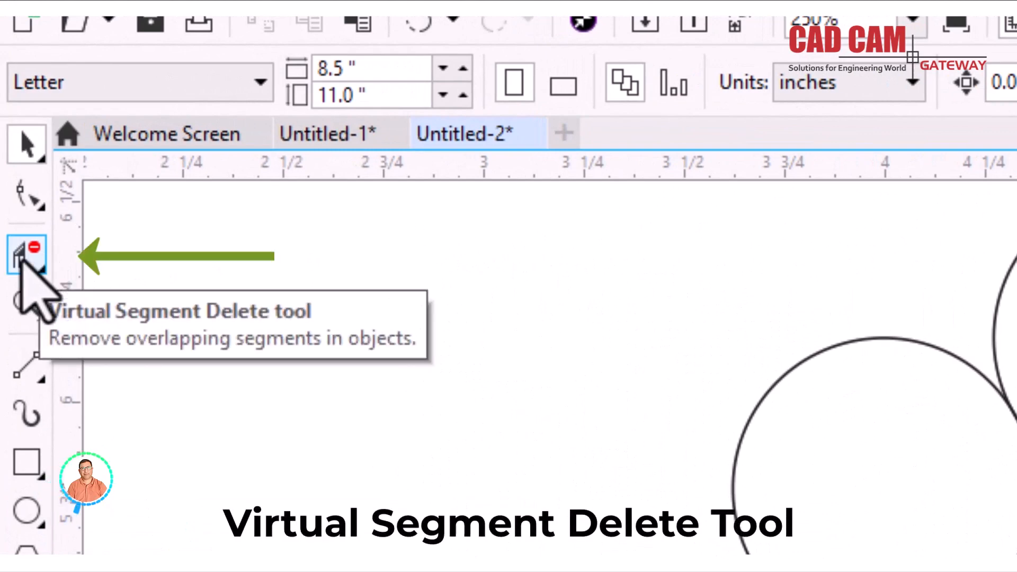
left_click(22, 261)
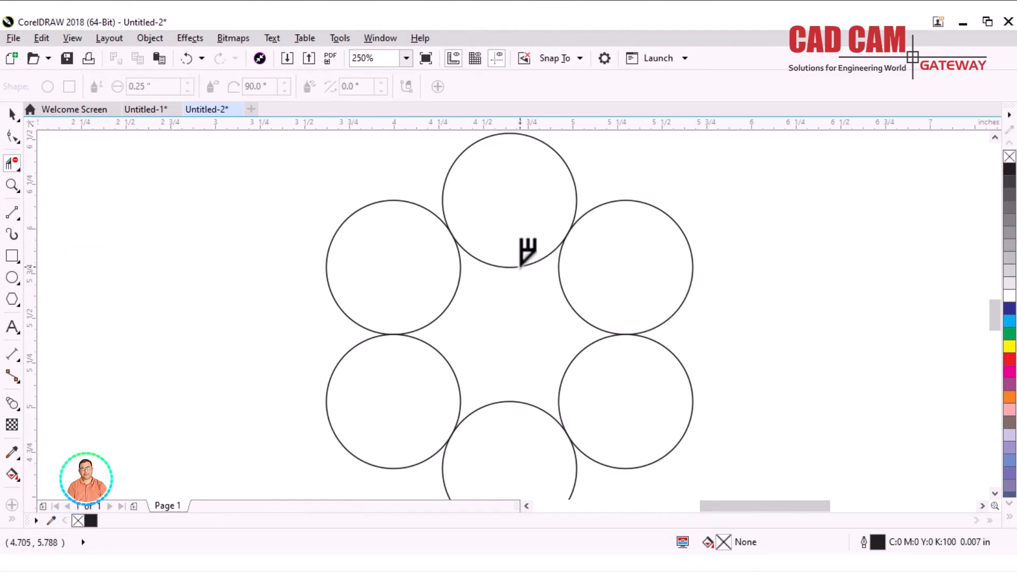
left_click(625, 199)
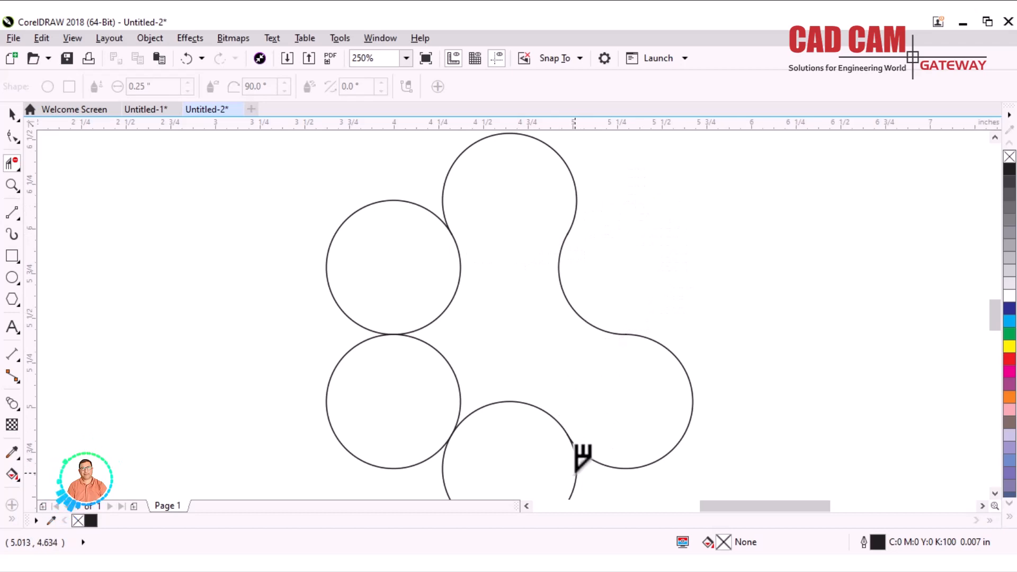
left_click(577, 469)
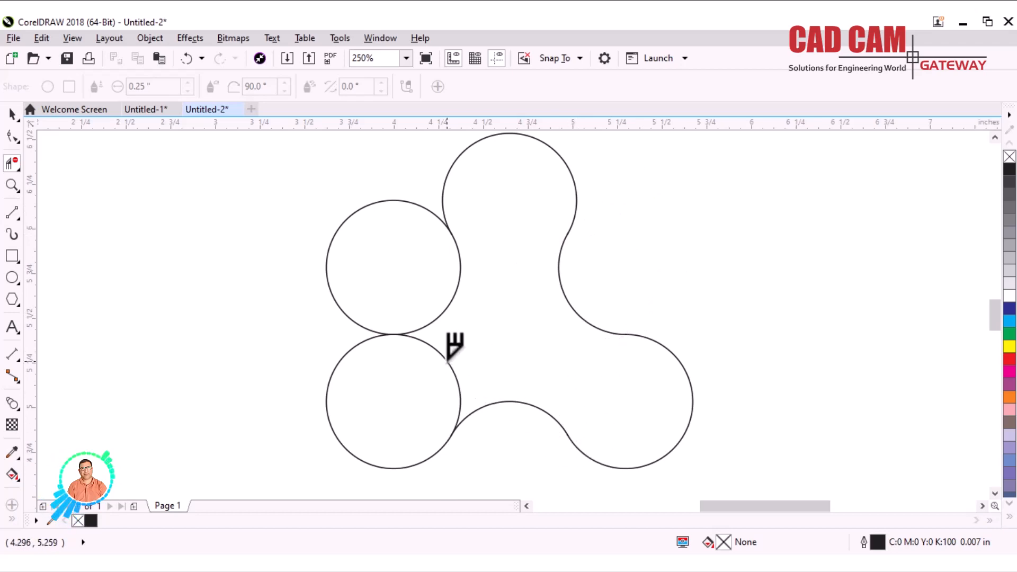
left_click(367, 204)
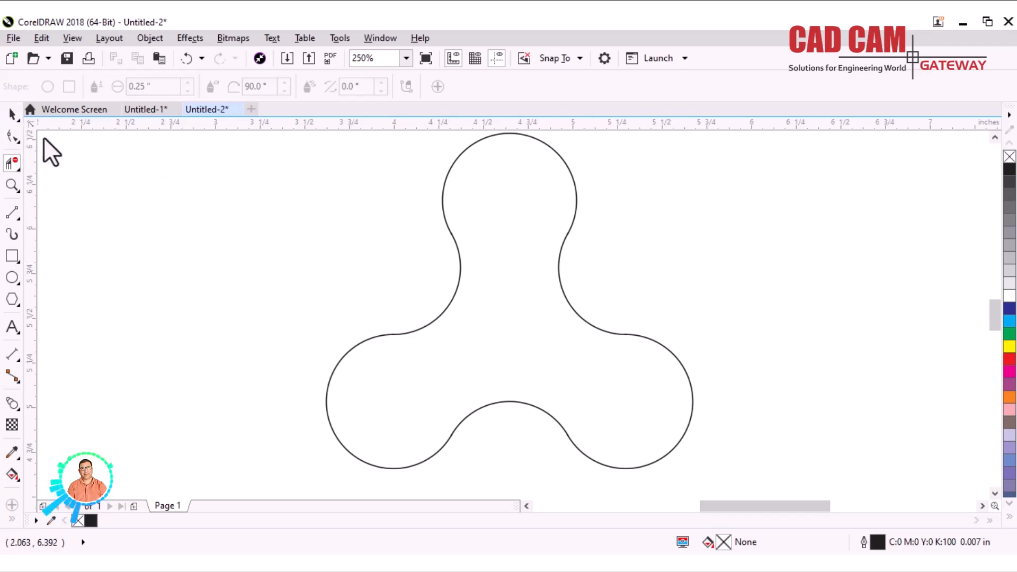
key("space")
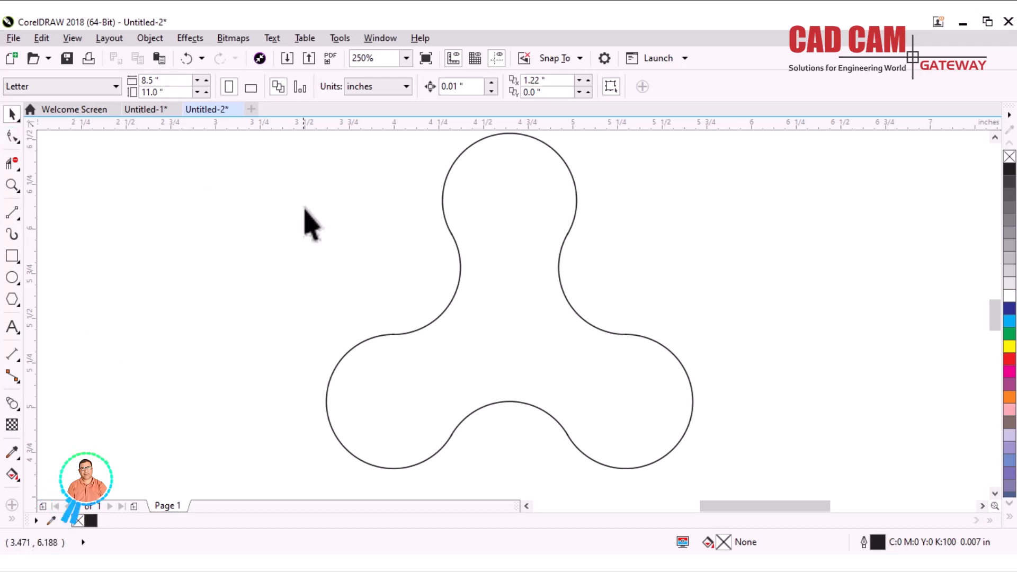
Step: Move the top arc away from the outline to test whether it is a separate piece, and undo the move
left_click(444, 203)
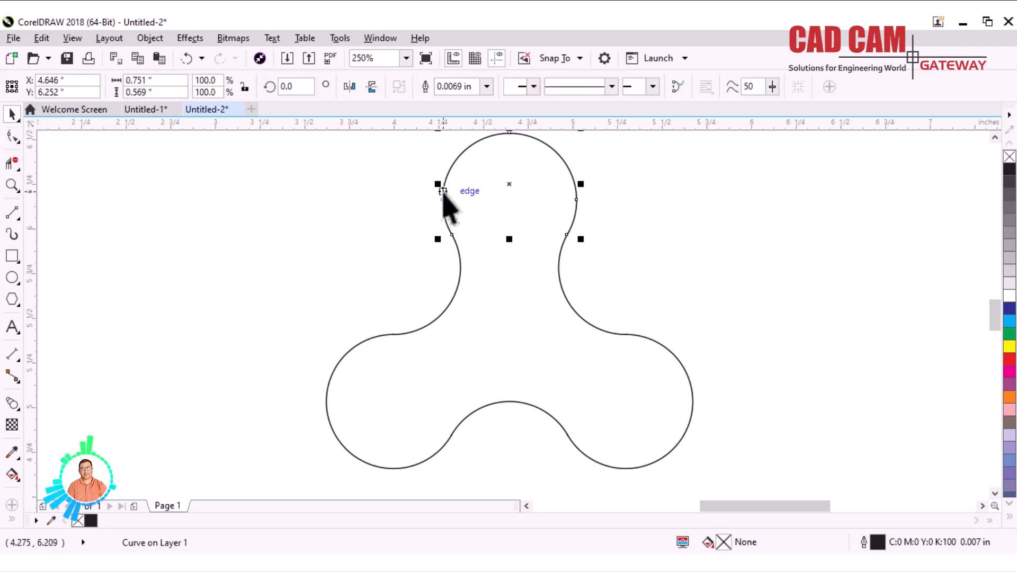
left_click_drag(444, 204, 670, 251)
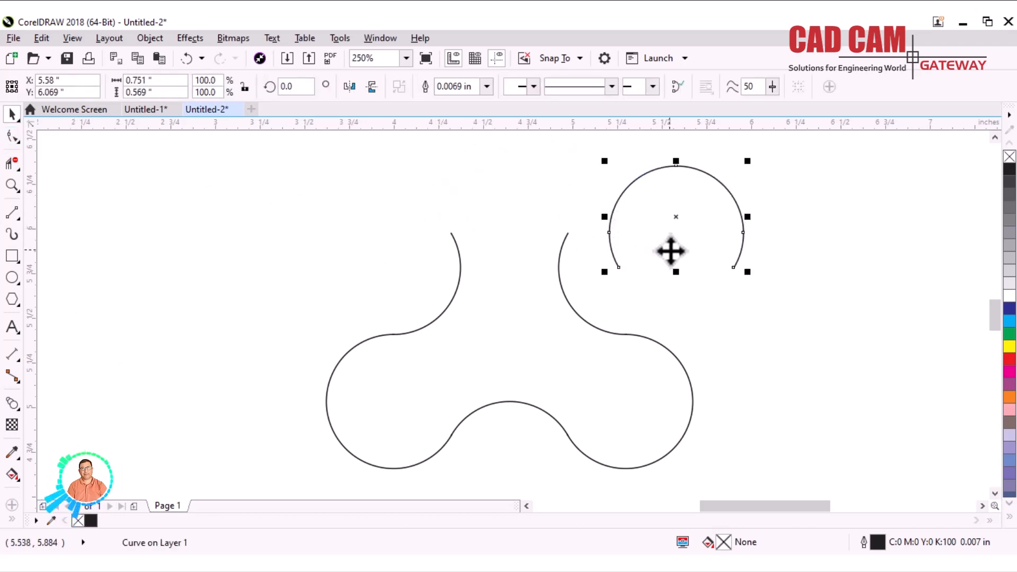
key("ctrl+z")
scroll(529, 299, "down", 1)
scroll(531, 292, "up", 1)
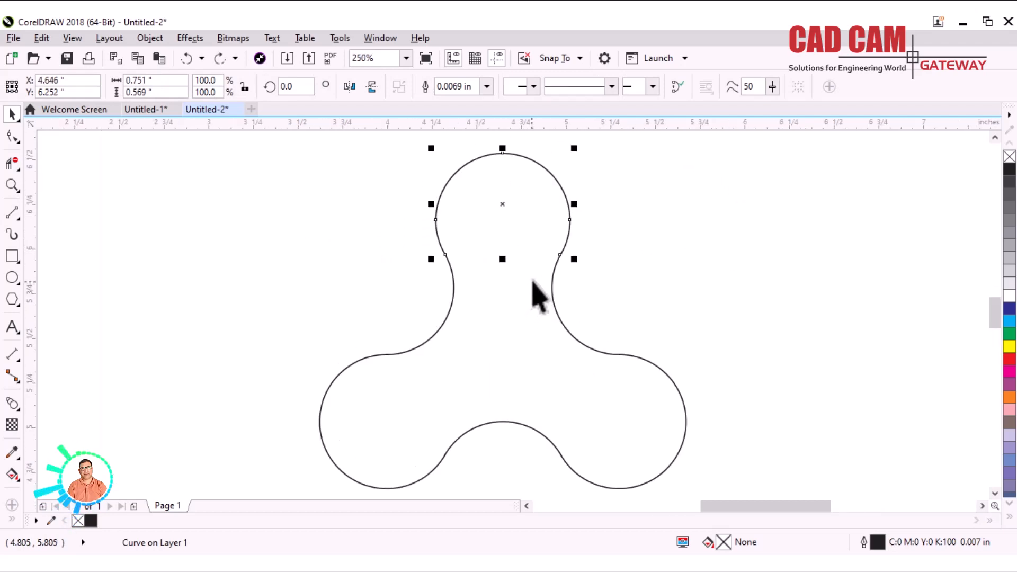
Step: Select all the arcs of the three-lobed outline and combine them into a single curve
left_click(663, 256)
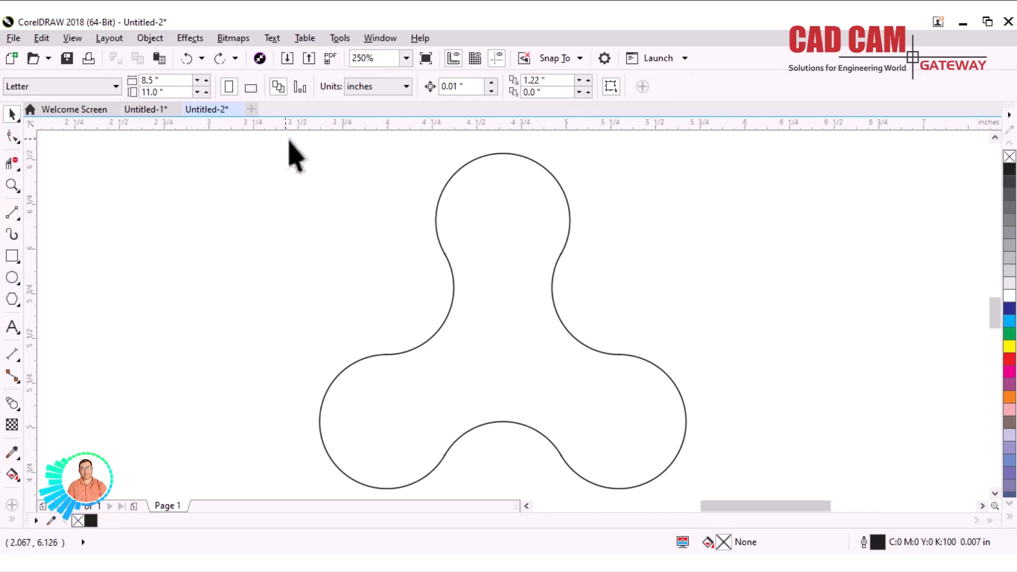
left_click_drag(281, 132, 711, 443)
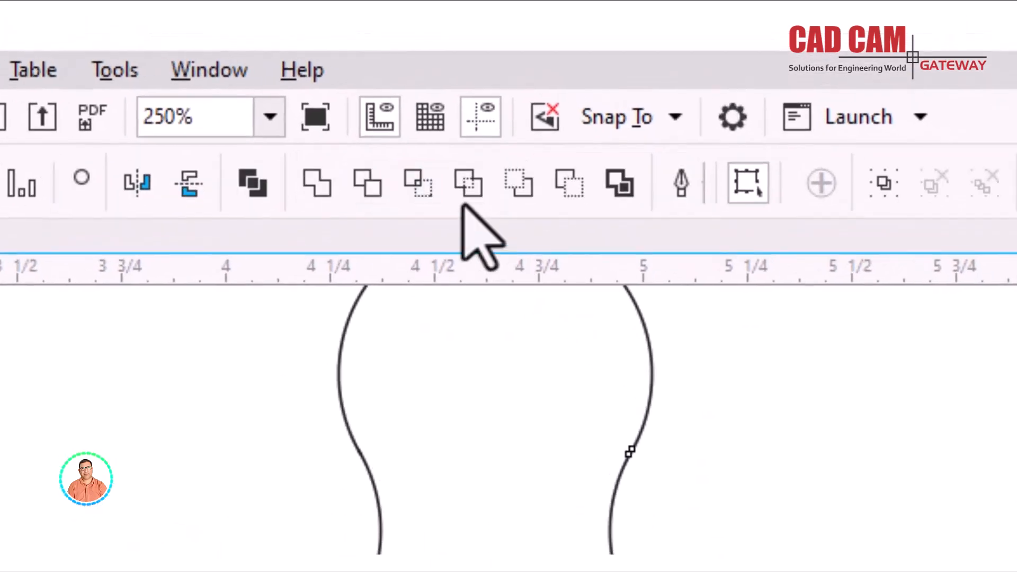
left_click(248, 186)
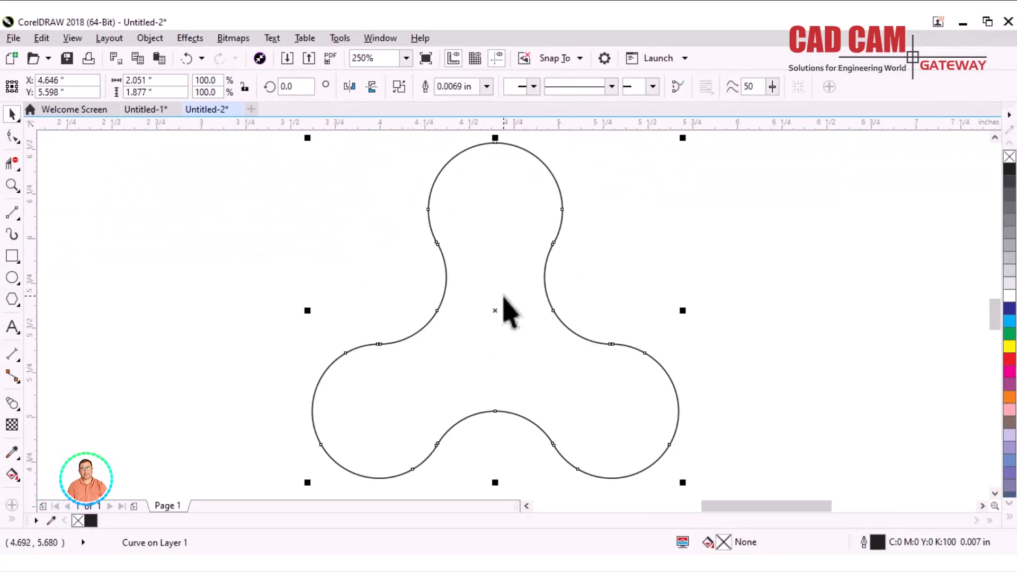
Step: Join the overlapping end nodes at five of the six arc junctions, leaving only the right arm's upper junction open
left_click(13, 137)
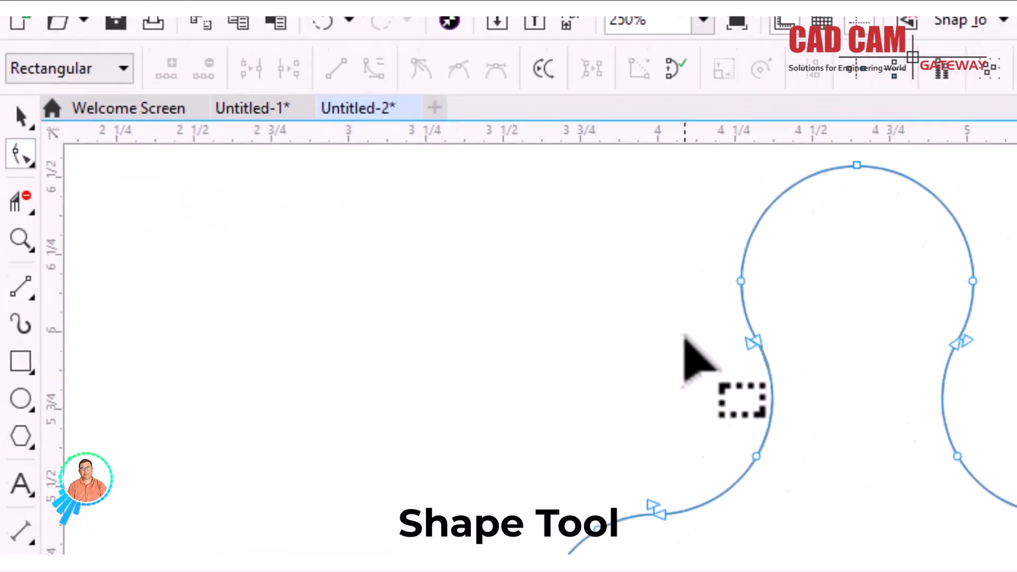
left_click_drag(702, 327, 780, 349)
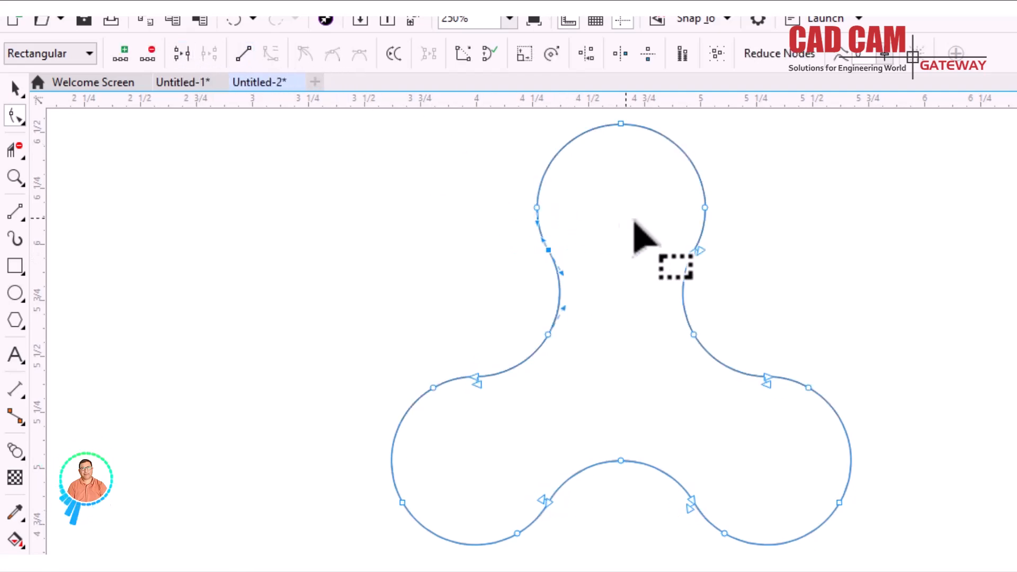
left_click_drag(658, 227, 709, 269)
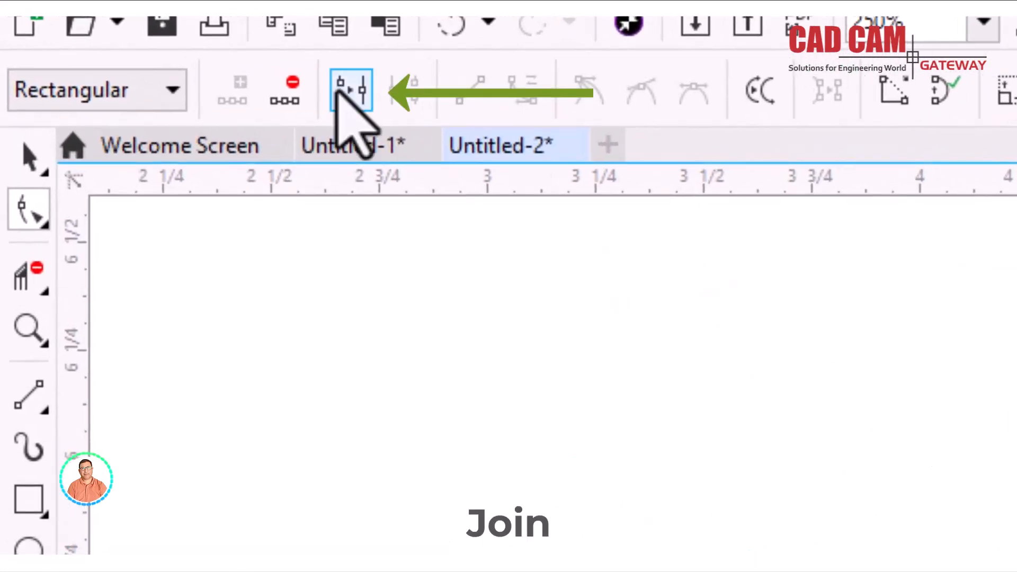
left_click(339, 91)
left_click_drag(413, 313, 450, 373)
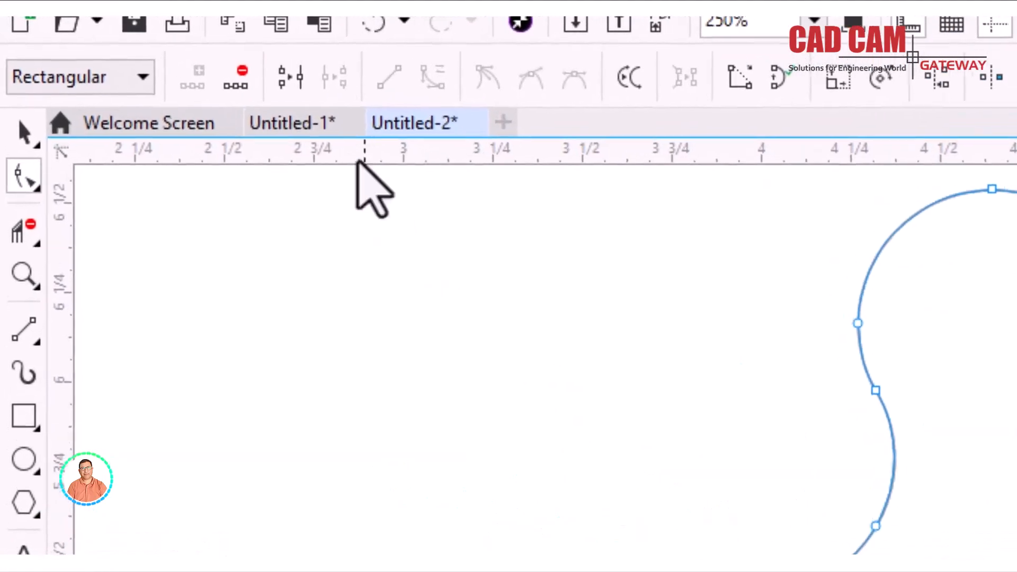
left_click(290, 77)
left_click_drag(559, 498, 591, 543)
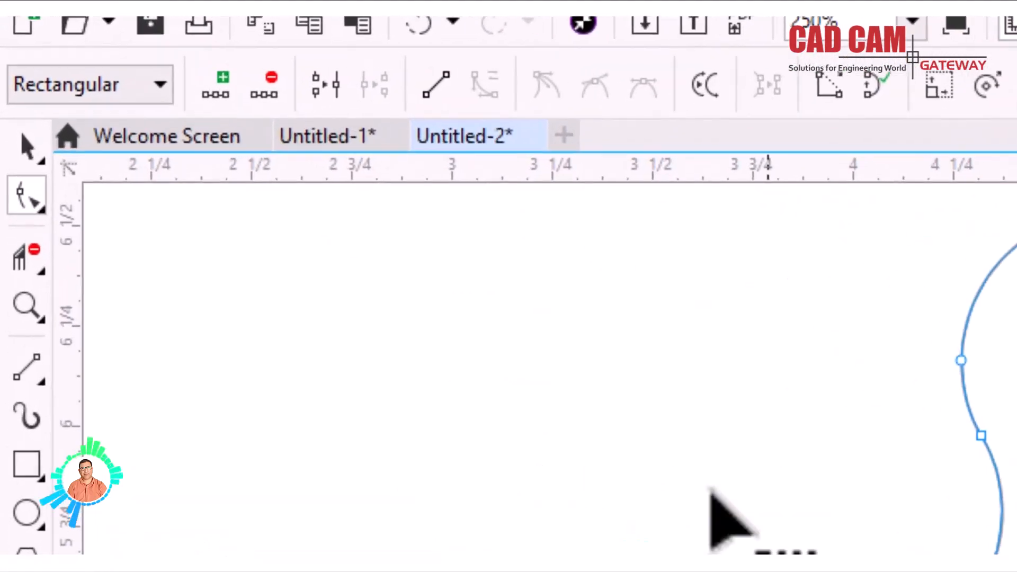
left_click(325, 84)
left_click_drag(688, 453, 711, 512)
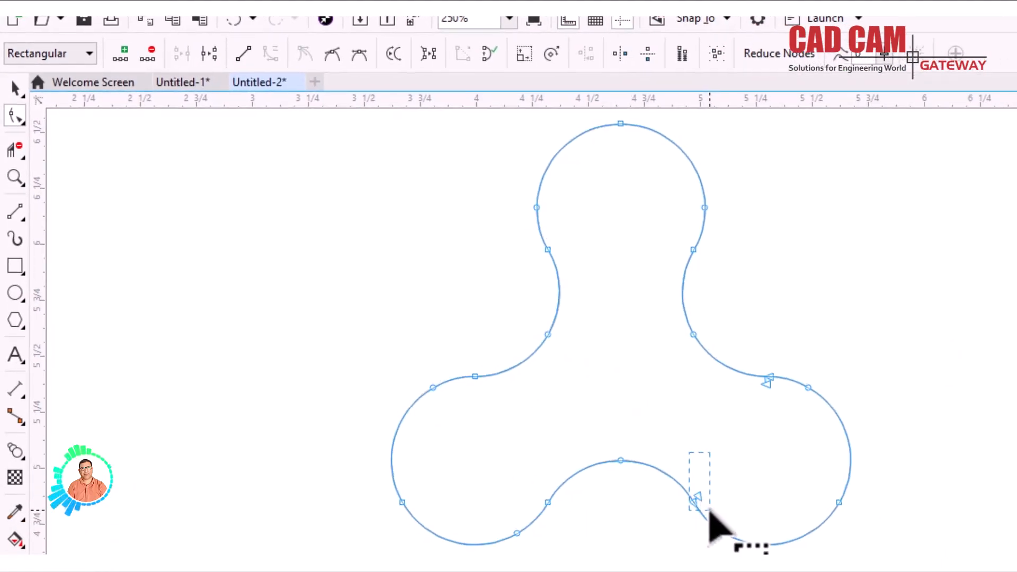
left_click(186, 53)
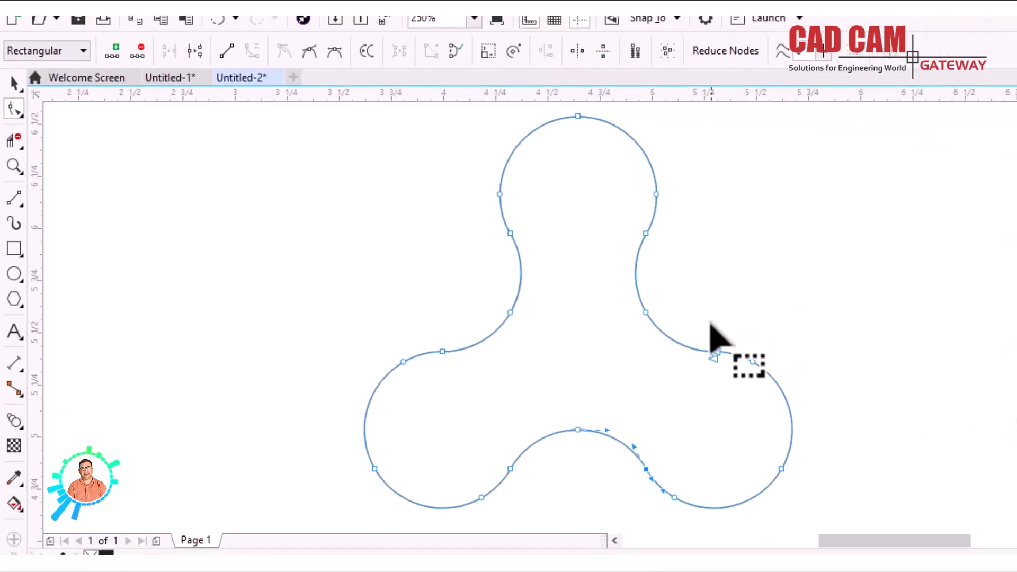
Step: Join the remaining pair of end nodes on top of the right lobe to close the outline, and finish node editing
left_click_drag(707, 329, 707, 308)
left_click(12, 83)
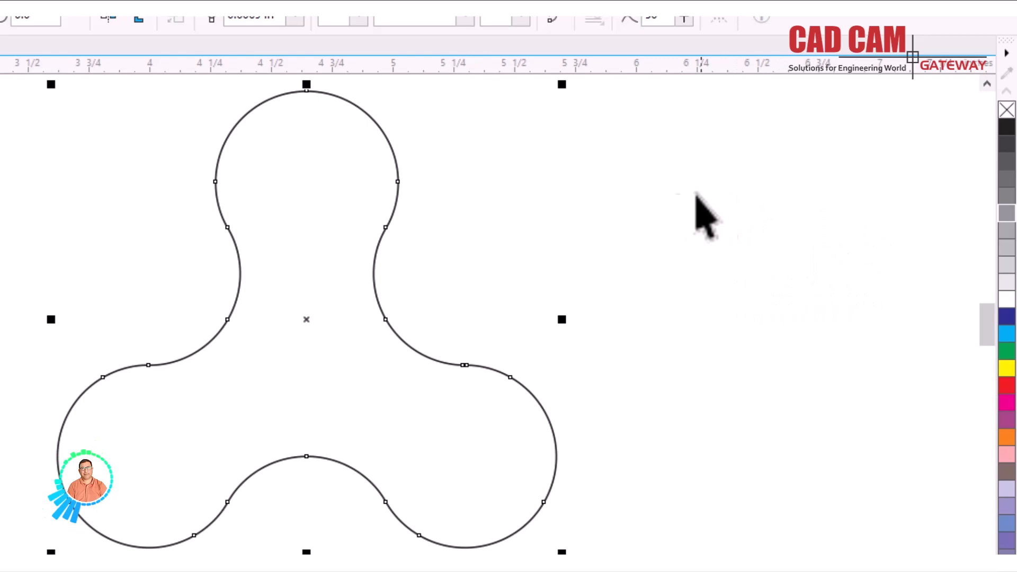
left_click(12, 136)
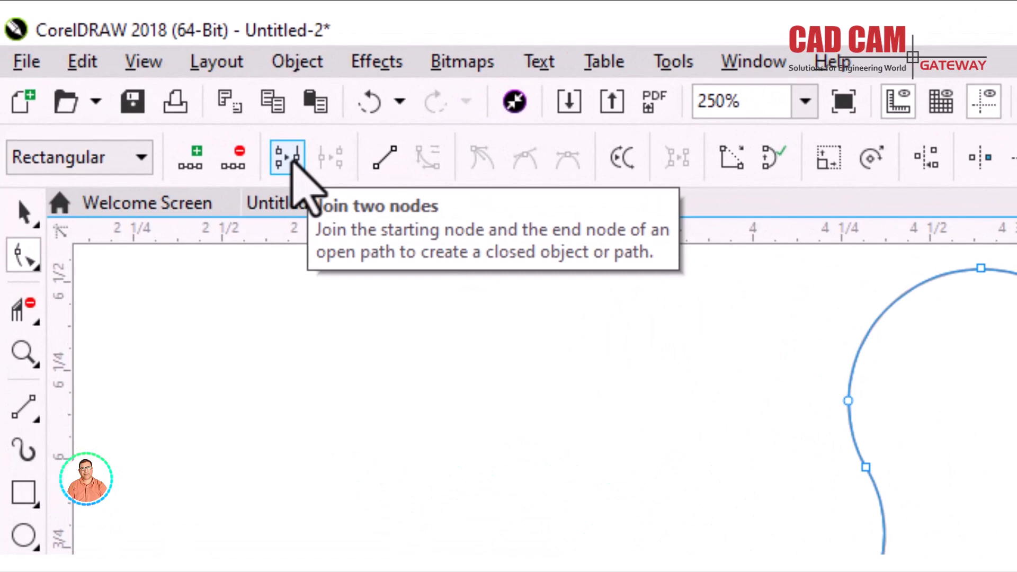
left_click(291, 159)
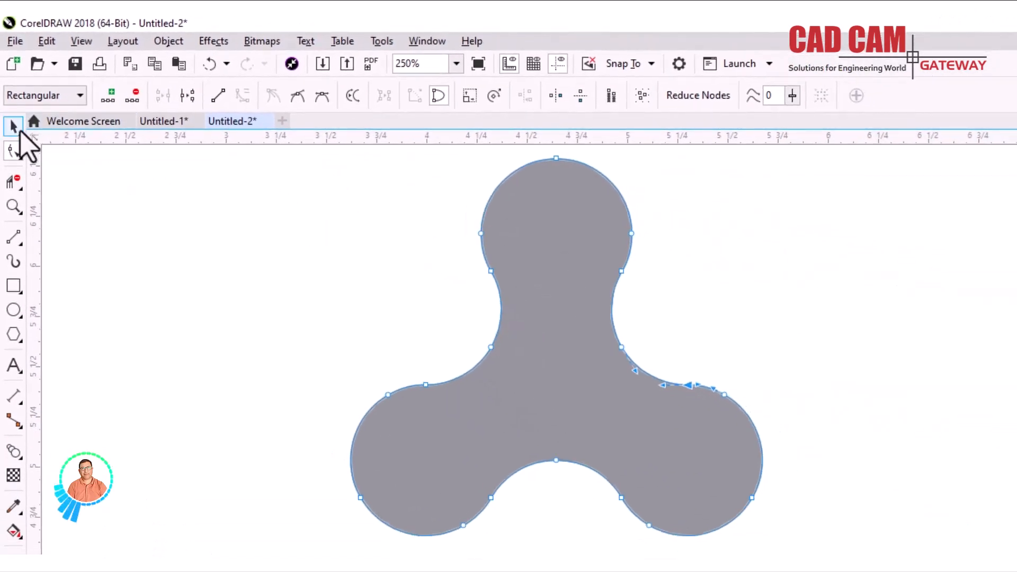
left_click(20, 133)
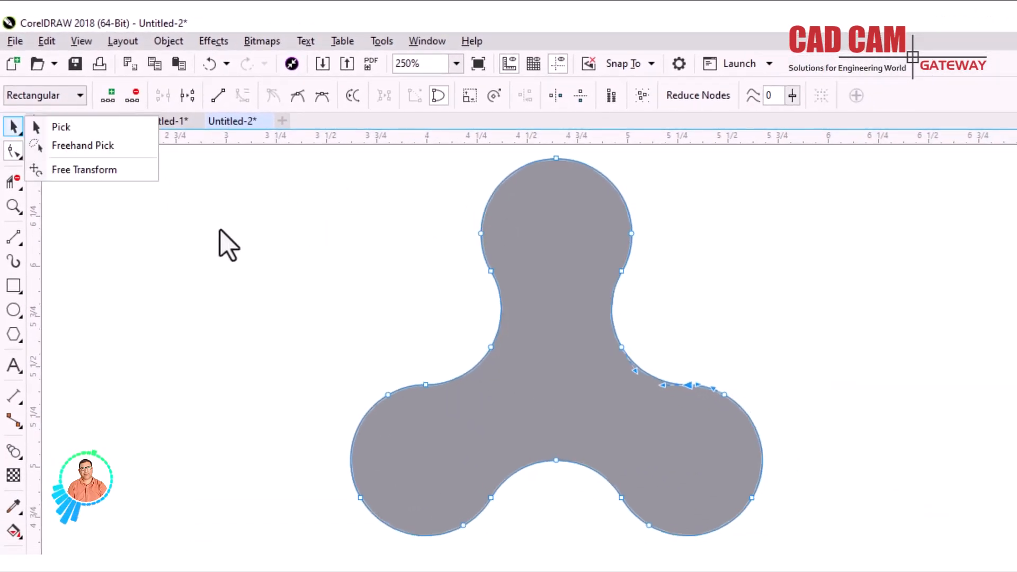
left_click(220, 229)
left_click(16, 130)
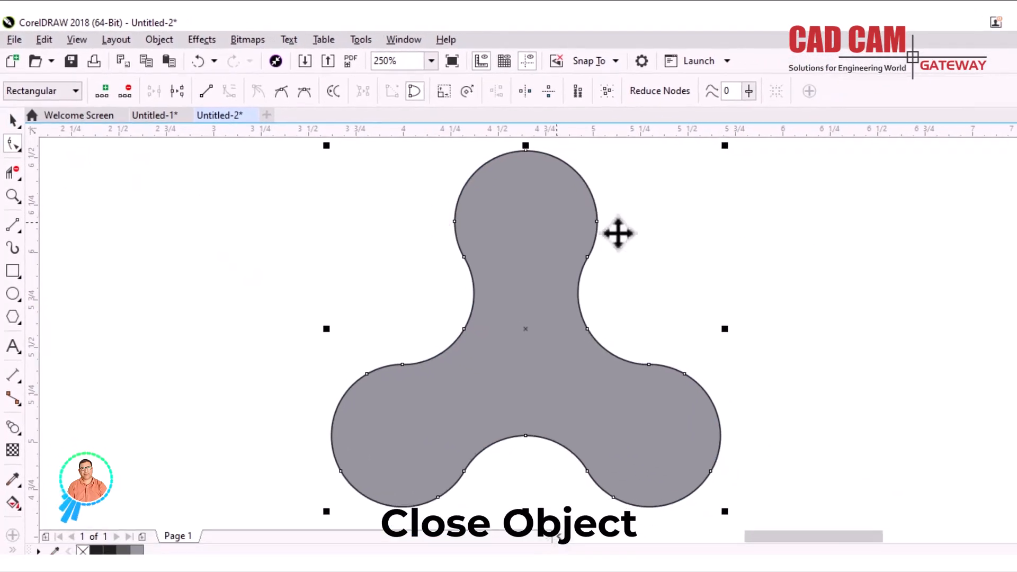
Step: Try palette fill colours on the closed three-lobed shape and return it to no fill
left_click(1012, 291)
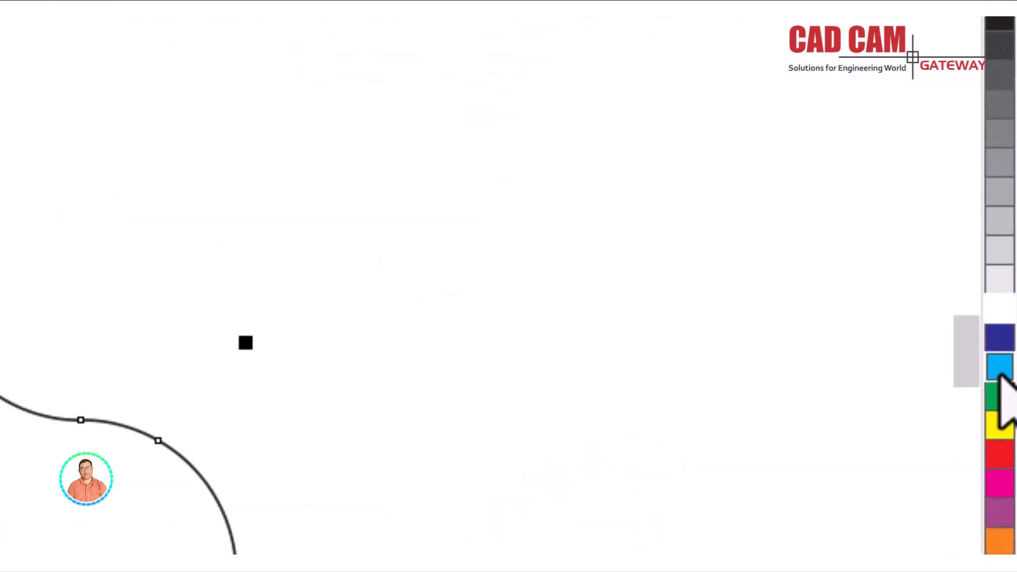
left_click(1000, 347)
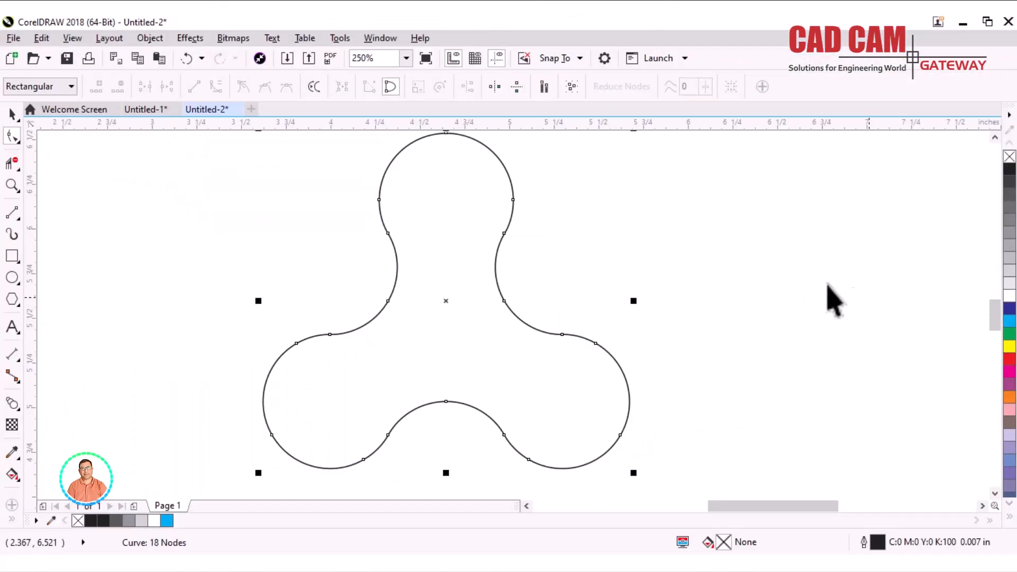
Step: Place a copy of the three-lobed shape directly below, snapping its top node to the original's lower middle node
key("space")
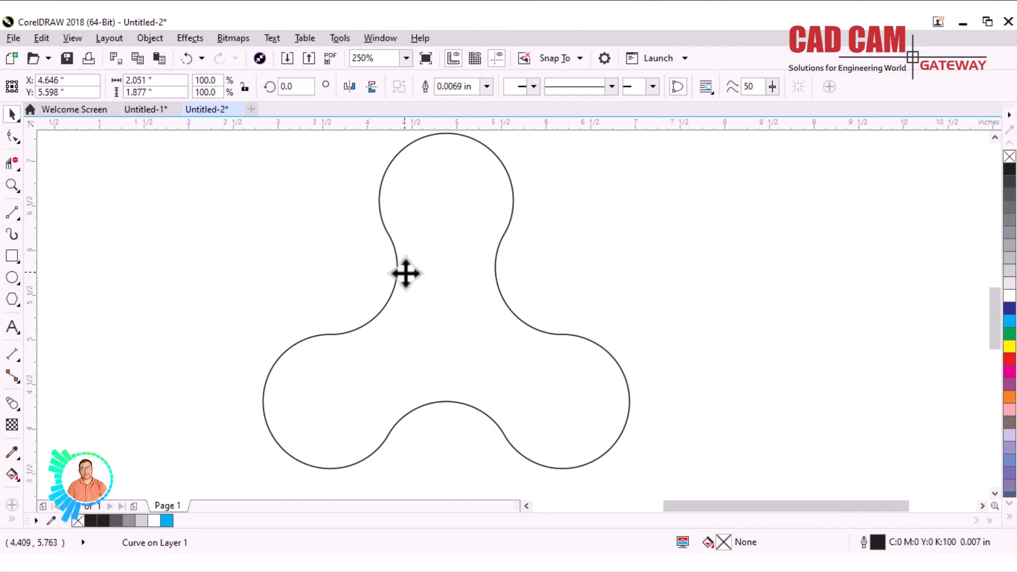
scroll(404, 271, "down", 1)
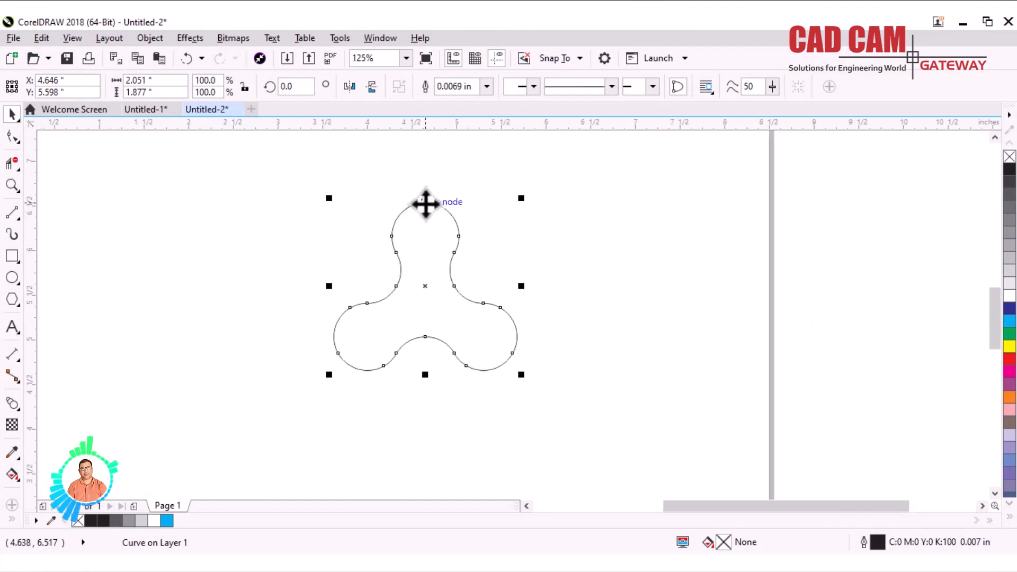
left_click_drag(426, 202, 426, 339)
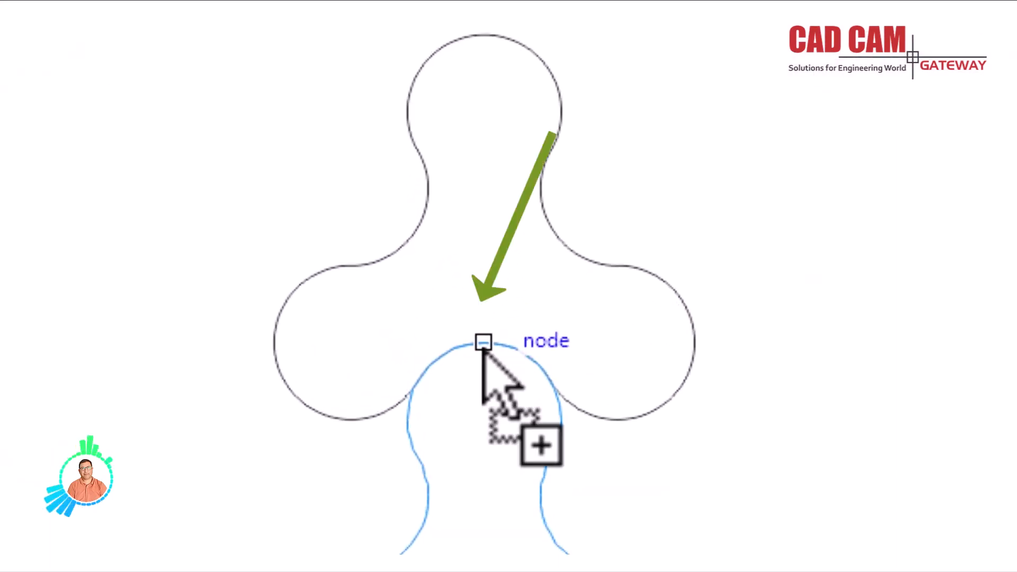
left_click_drag(484, 349, 483, 348)
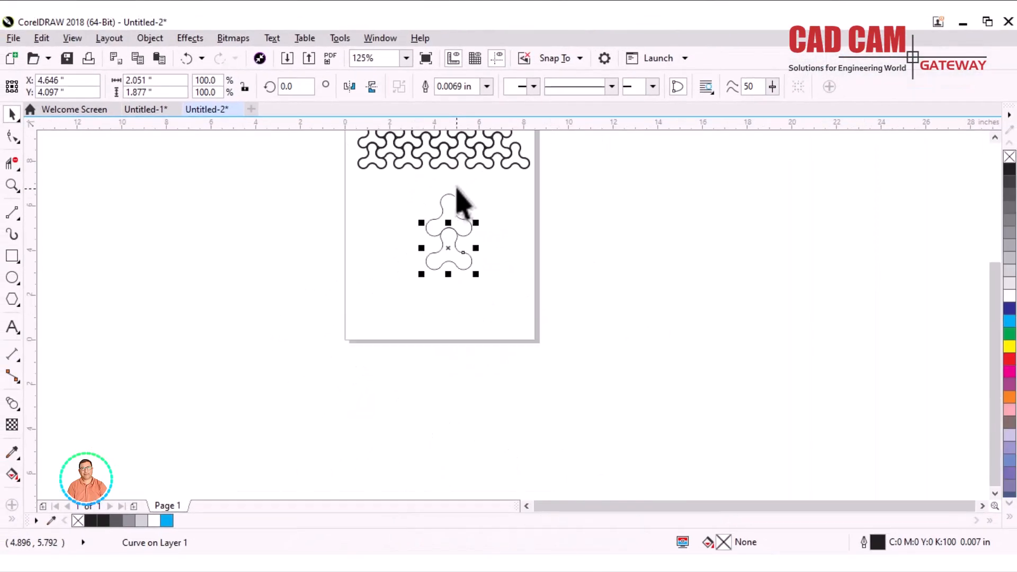
Step: Repeat the downward copy two more times to build a vertical column of four interlocked shapes
scroll(464, 204, "up", 1)
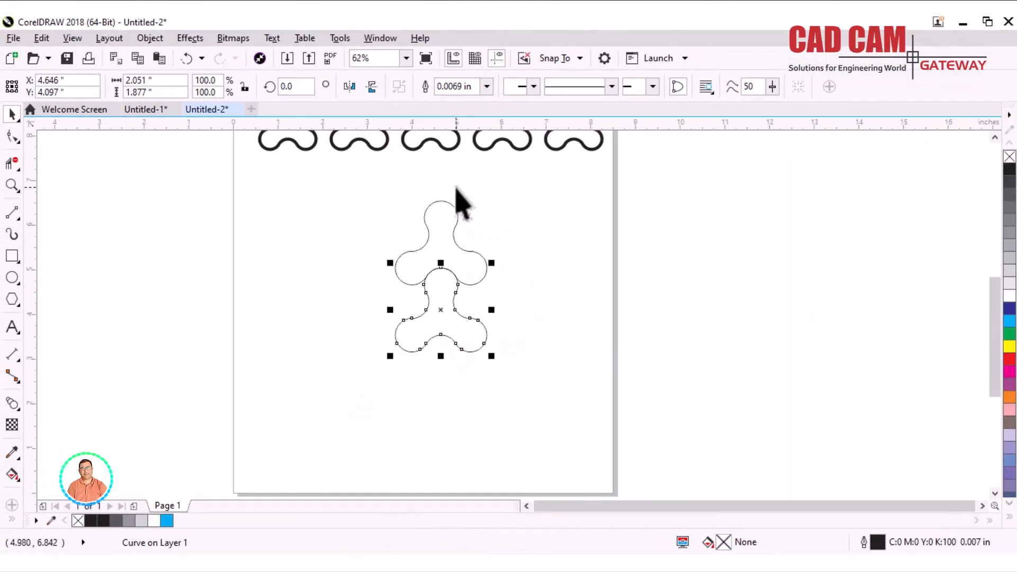
key("ctrl+r")
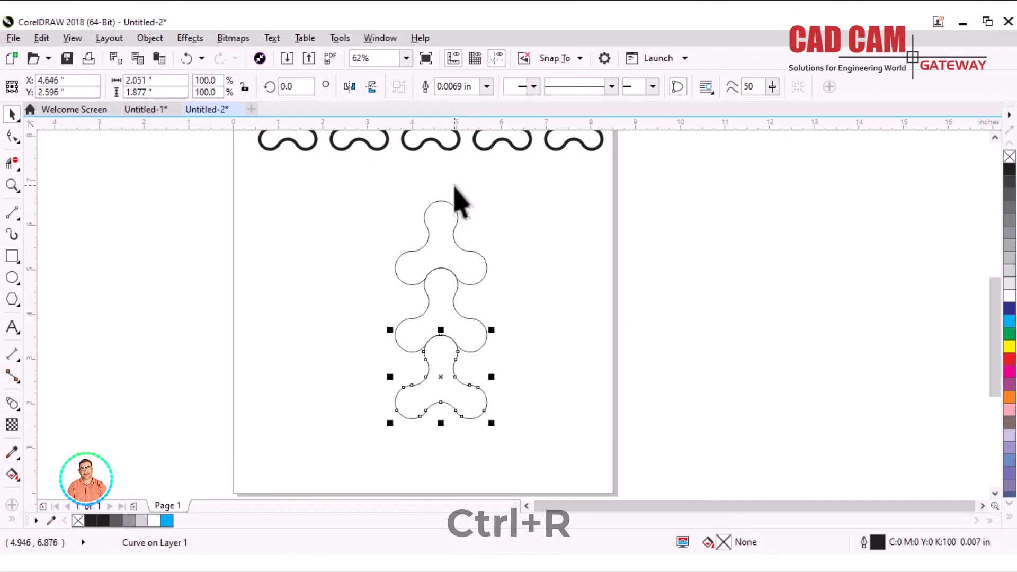
key("ctrl+r")
Step: Copy the four-shape column to the right, snapping it at a left-lobe node so both columns interlock with a half-step downward offset
left_click_drag(357, 192, 523, 473)
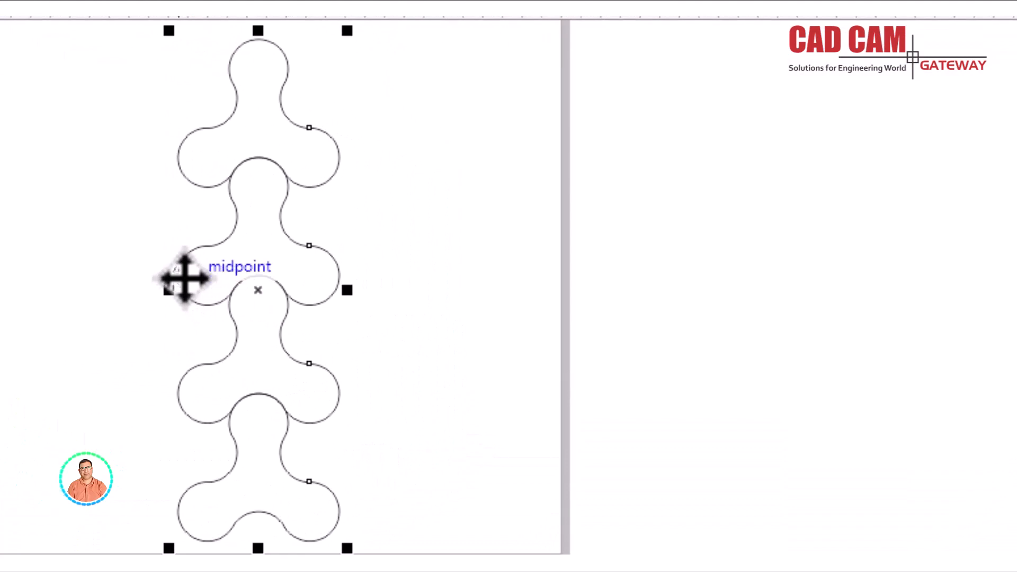
left_click_drag(181, 277, 293, 329)
key("ctrl+z")
key("z")
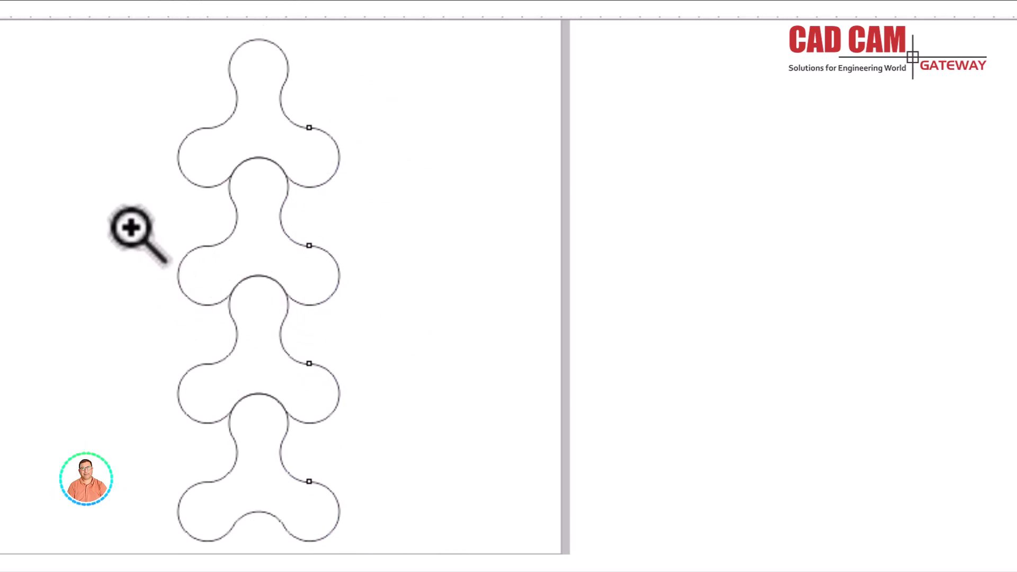
left_click_drag(131, 228, 430, 439)
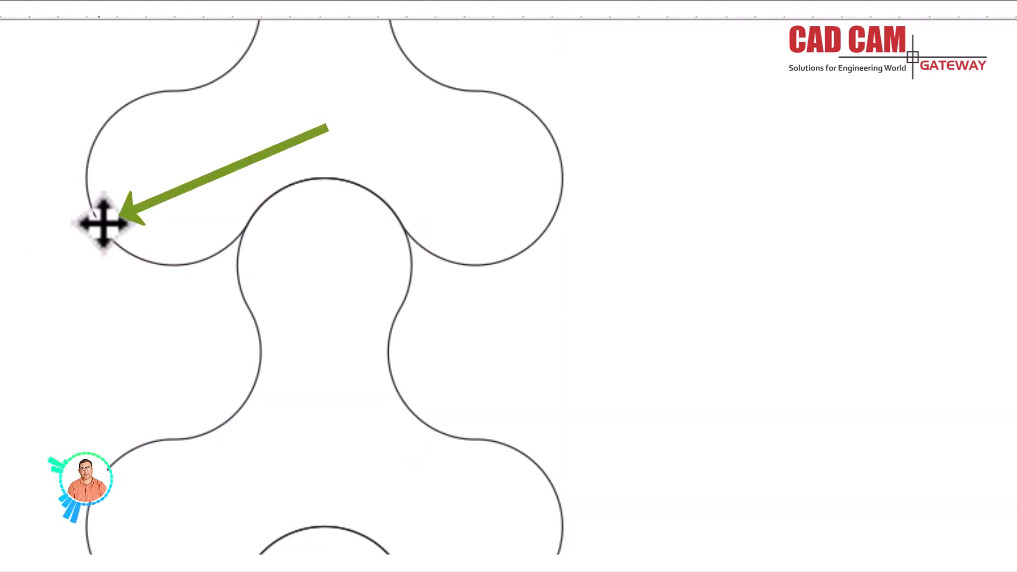
left_click_drag(103, 224, 408, 395)
right_click(408, 395)
scroll(323, 339, "down", 3)
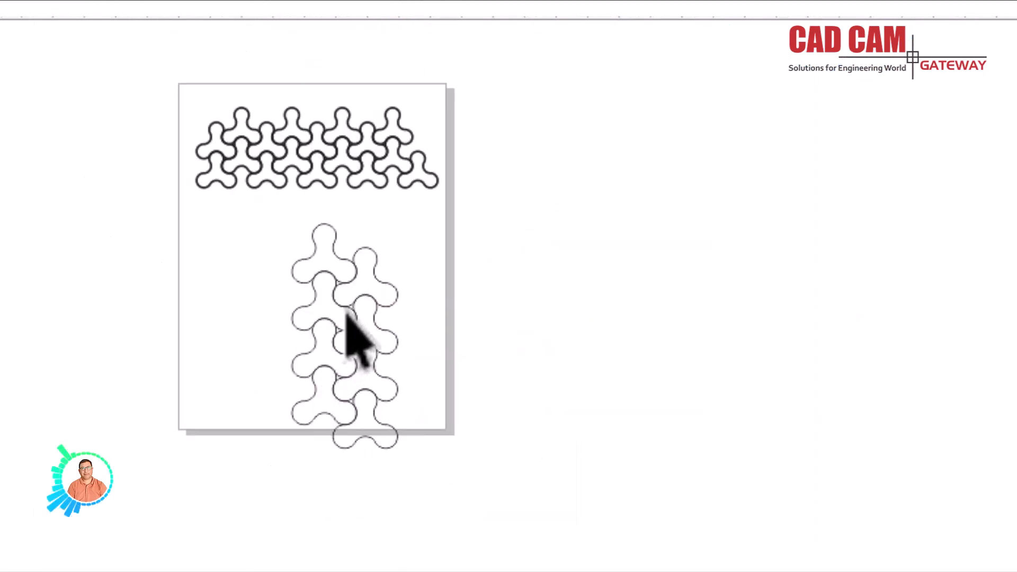
Step: Select both interlocked columns and place a copy directly to the right at the same height, snapping it by a left-lobe node
scroll(347, 314, "up", 1)
left_click_drag(187, 115, 263, 176)
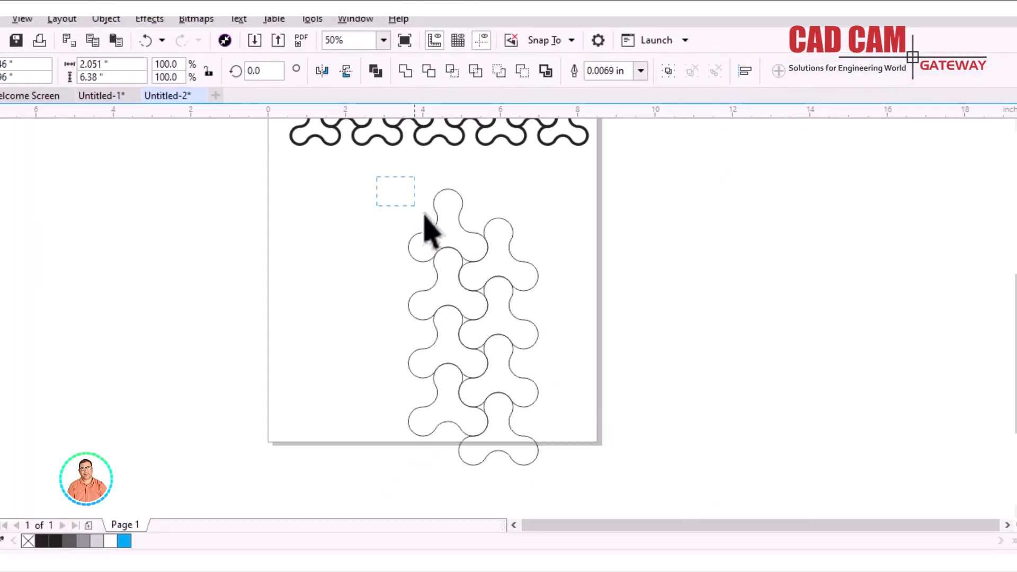
left_click_drag(425, 218, 568, 499)
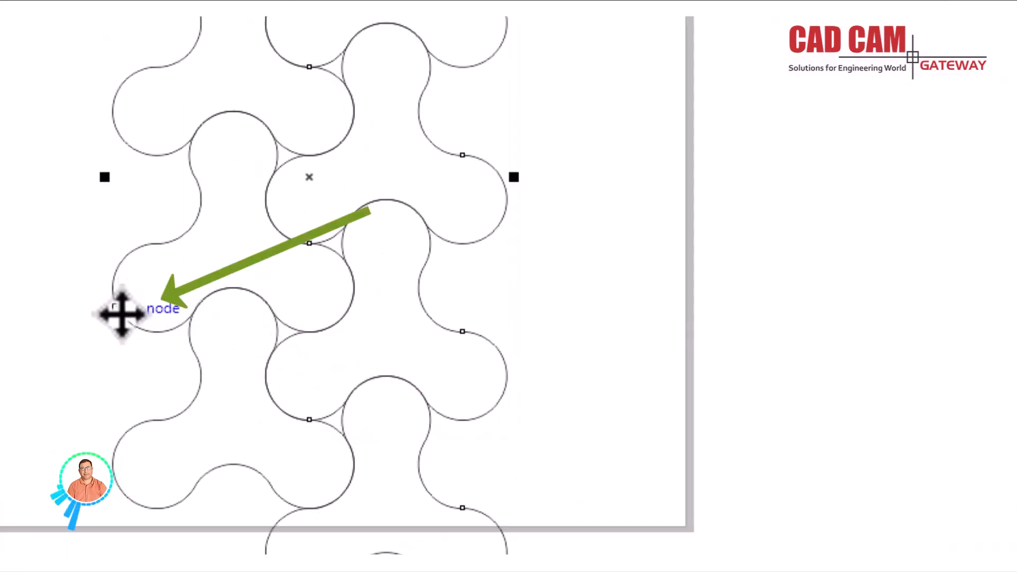
left_click_drag(122, 305, 425, 309)
right_click(426, 309)
scroll(406, 290, "down", 1)
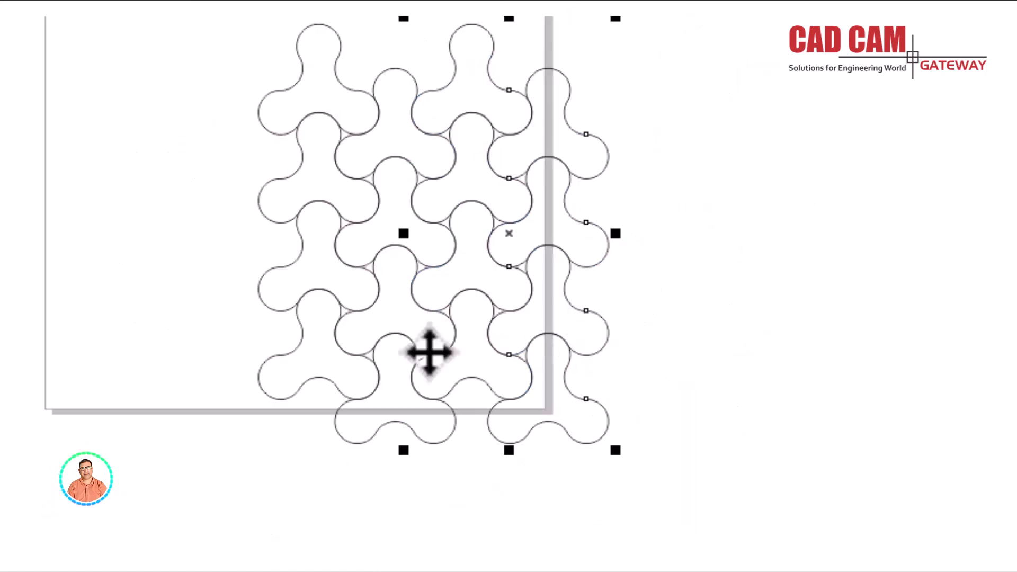
Step: Repeat the two-column copy to the right until the pattern has seven interlocked column pairs
scroll(254, 352, "down", 1)
key("ctrl+r")
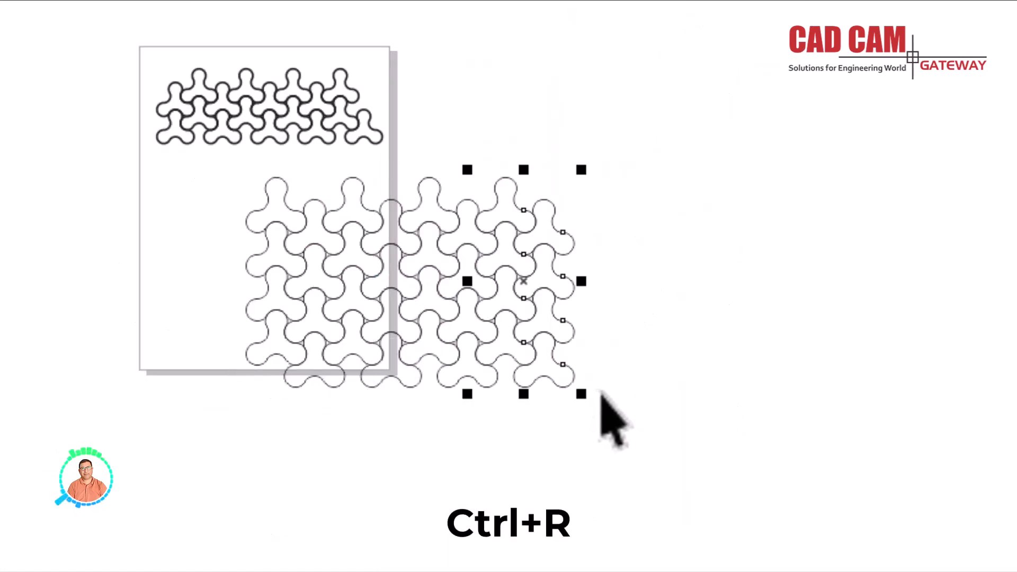
key("ctrl+r")
key("ctrl+r")
key("ctrl+r")
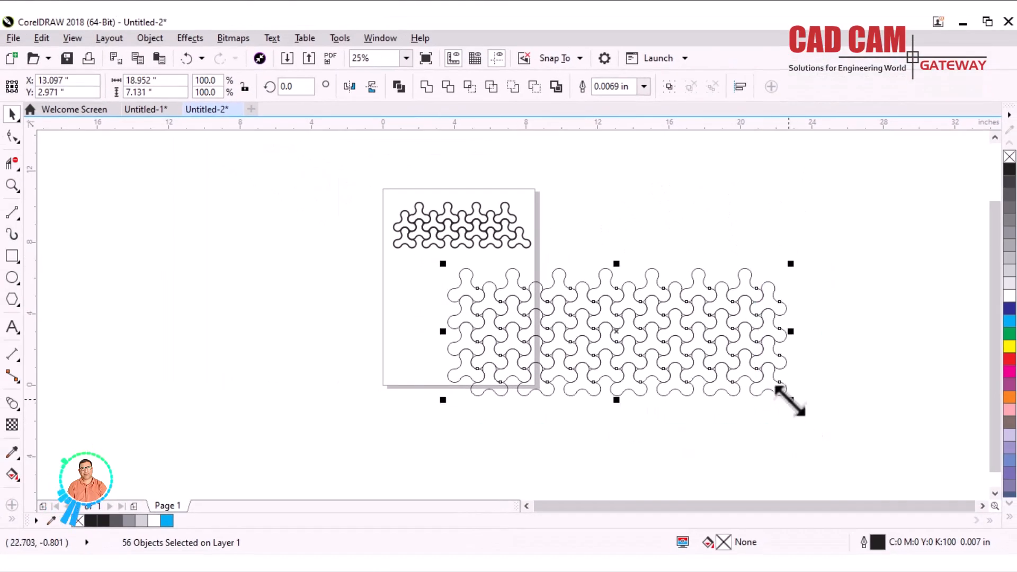
Step: Scale the whole thin-line pattern down to about 7.7 by 2.9 in and position it on the page below the thick-outlined sample
left_click_drag(790, 401, 613, 373)
left_click_drag(535, 297, 470, 294)
key("z")
left_click_drag(364, 184, 426, 209)
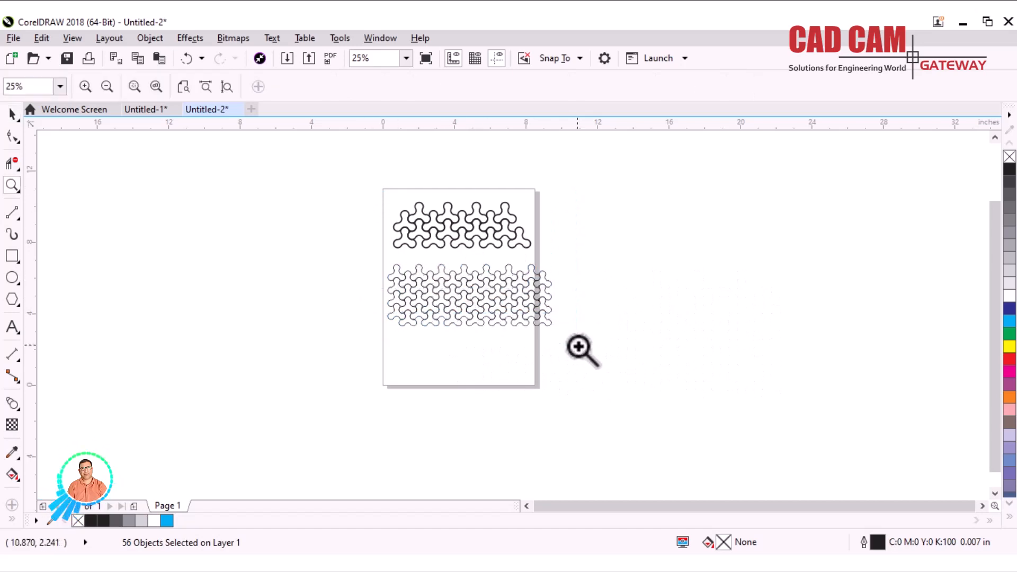
left_click_drag(581, 349, 581, 350)
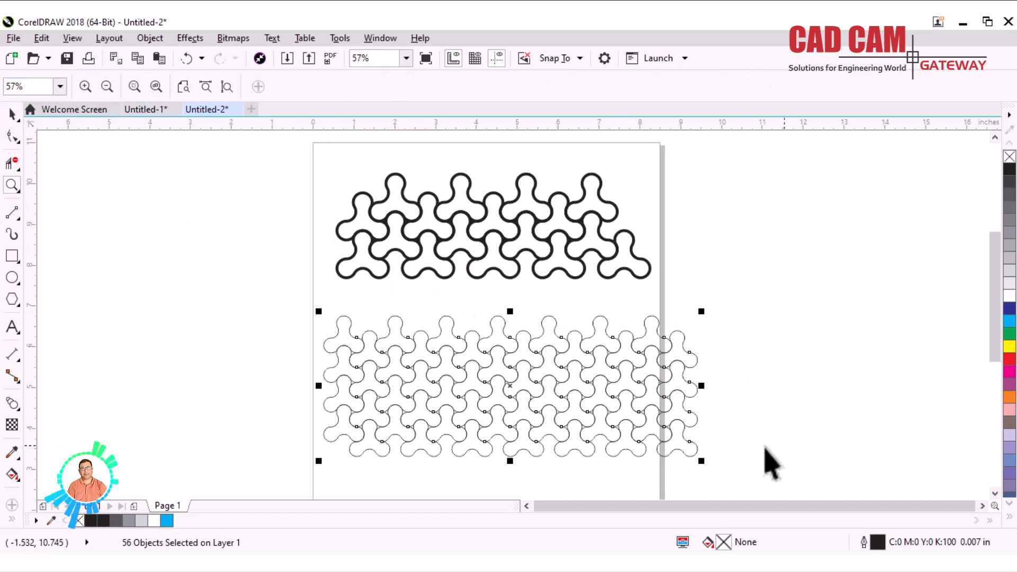
key("space")
left_click_drag(703, 461, 661, 435)
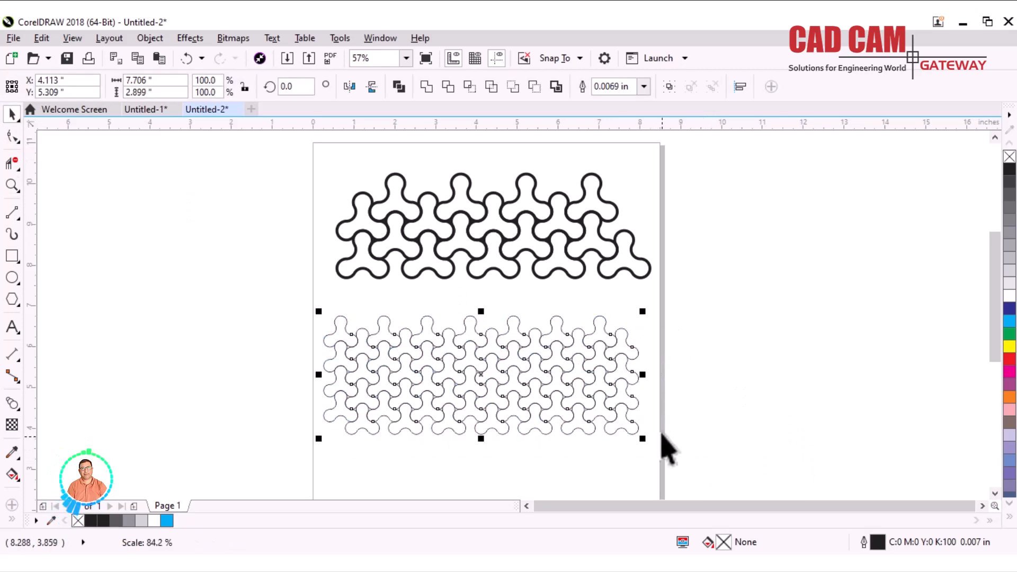
Step: Set the outline width of all shapes in the lower pattern to 0.7 in
key("z")
key("shift+F2")
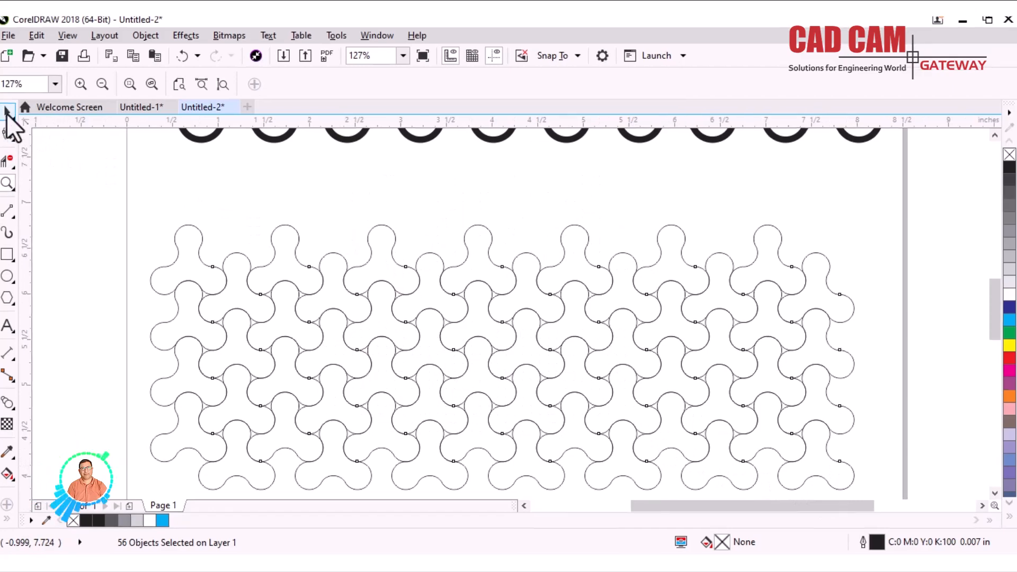
left_click(10, 114)
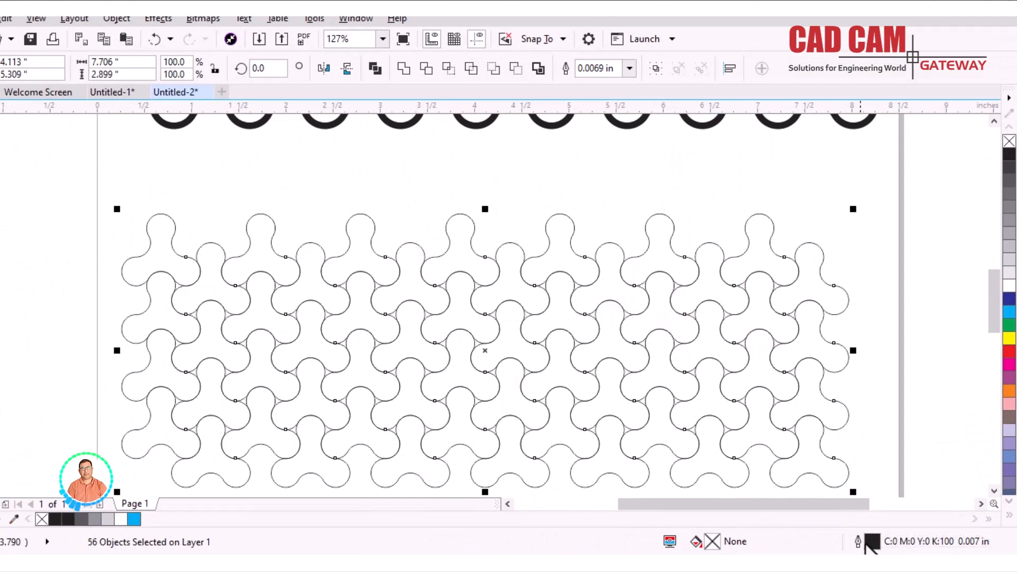
double_click(869, 541)
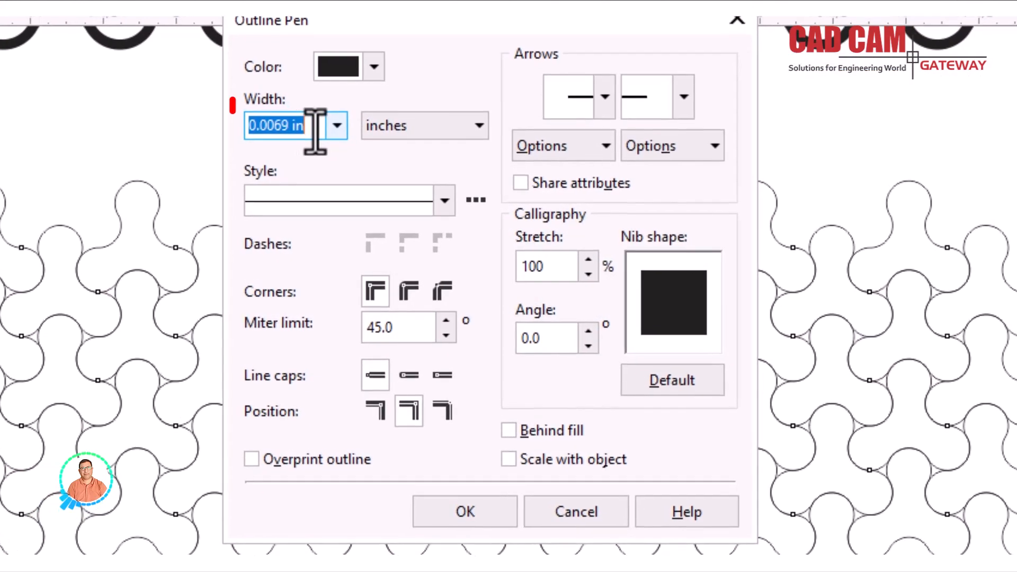
type(".7")
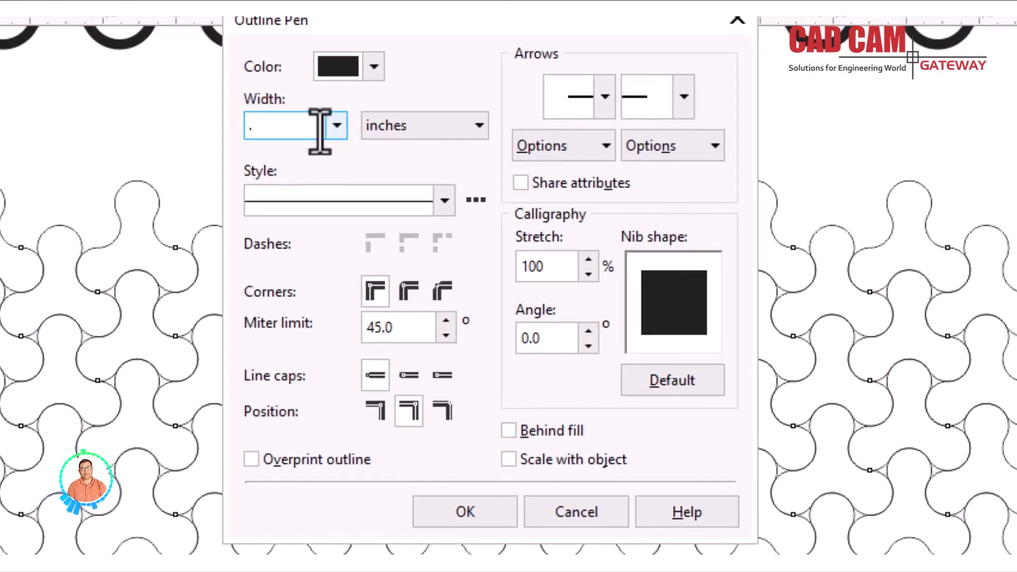
left_click(446, 510)
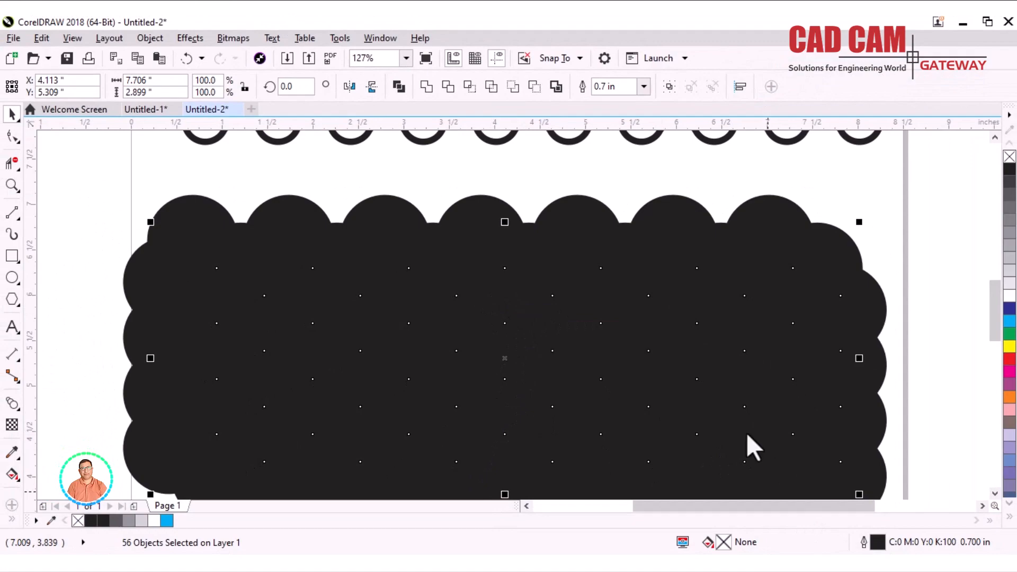
Step: Correct the outline width of all shapes in the lower pattern to 0.07 in
key("F12")
left_click(367, 189)
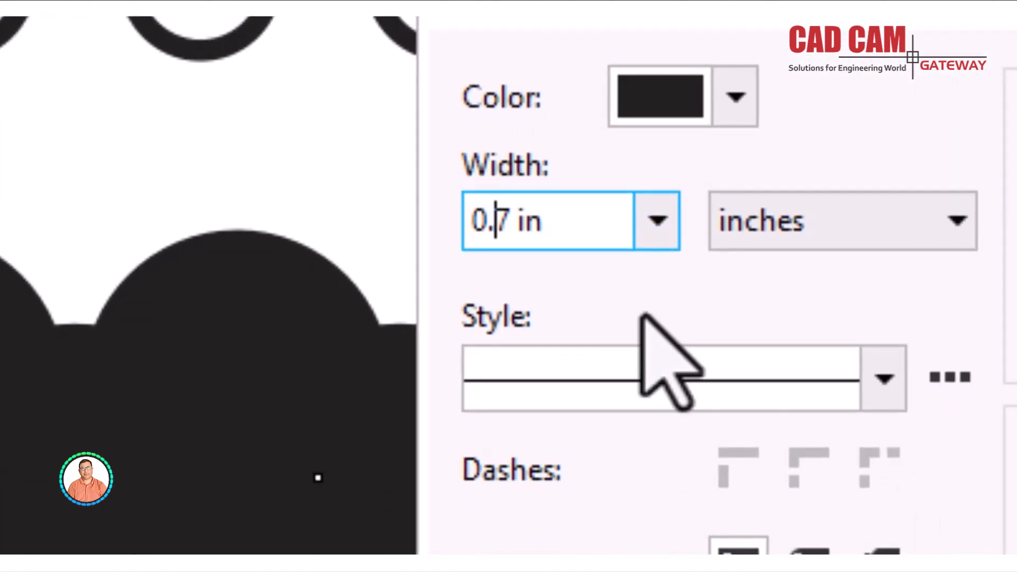
type("0")
key("Return")
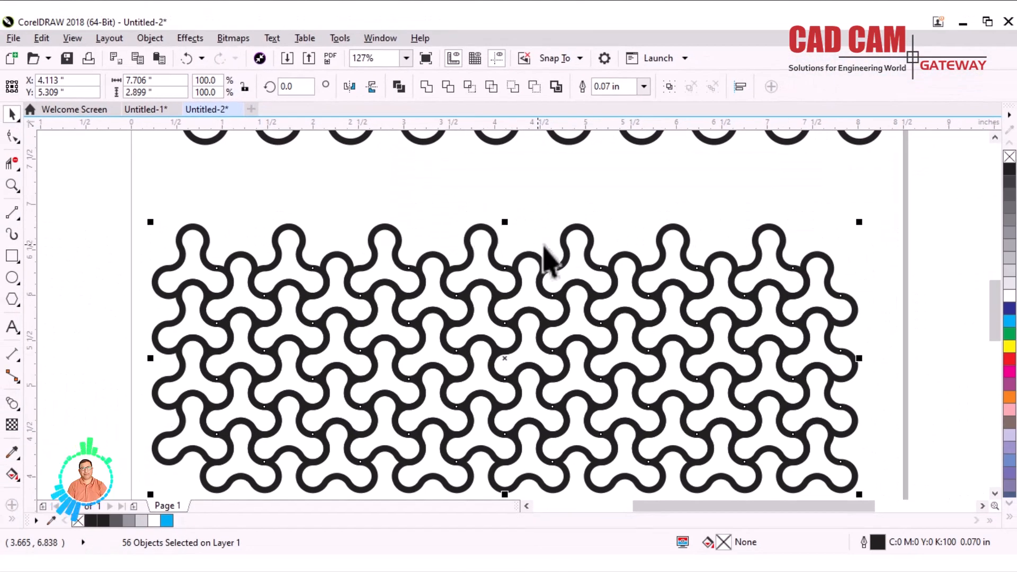
Step: Group all the shapes of the lower pattern into one object and deselect it
scroll(606, 262, "down", 2)
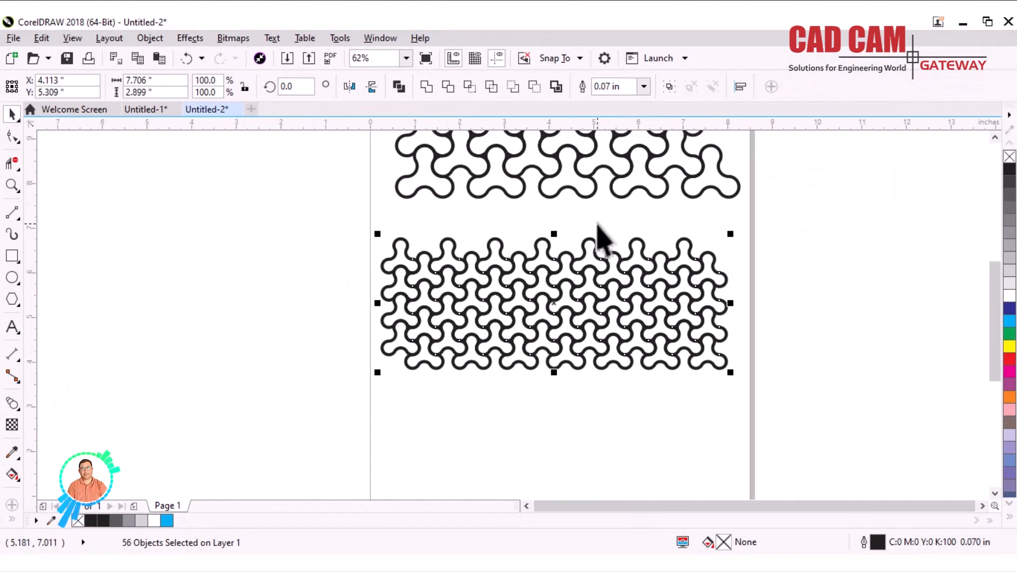
left_click(749, 306)
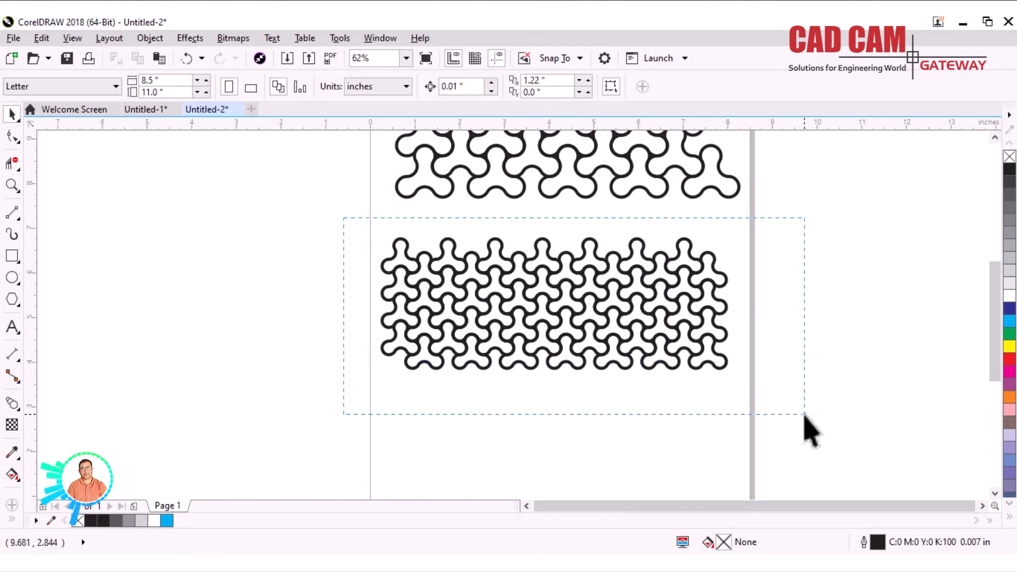
left_click_drag(804, 415, 803, 411)
key("ctrl+g")
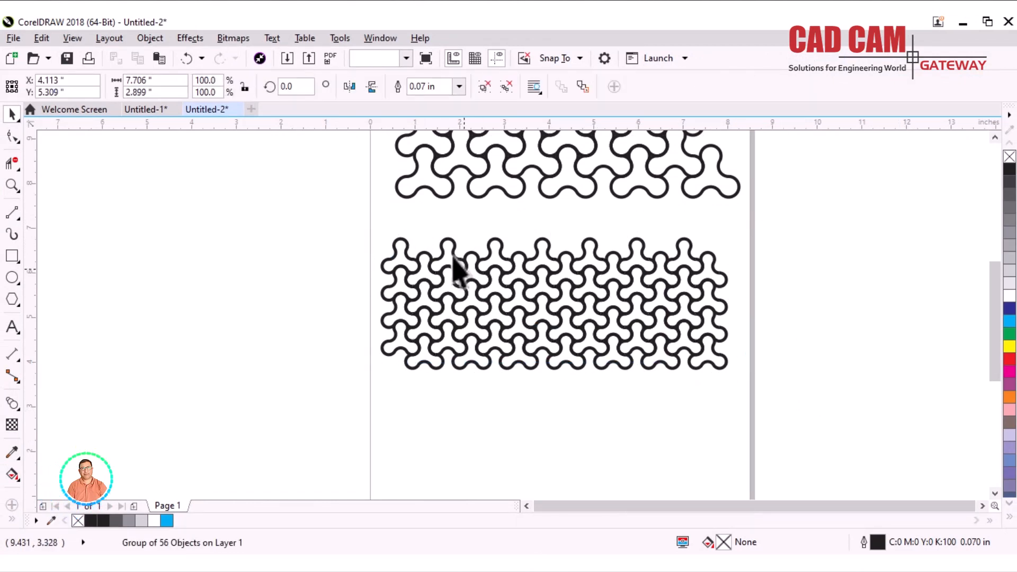
left_click(382, 224)
left_click_drag(360, 220, 617, 341)
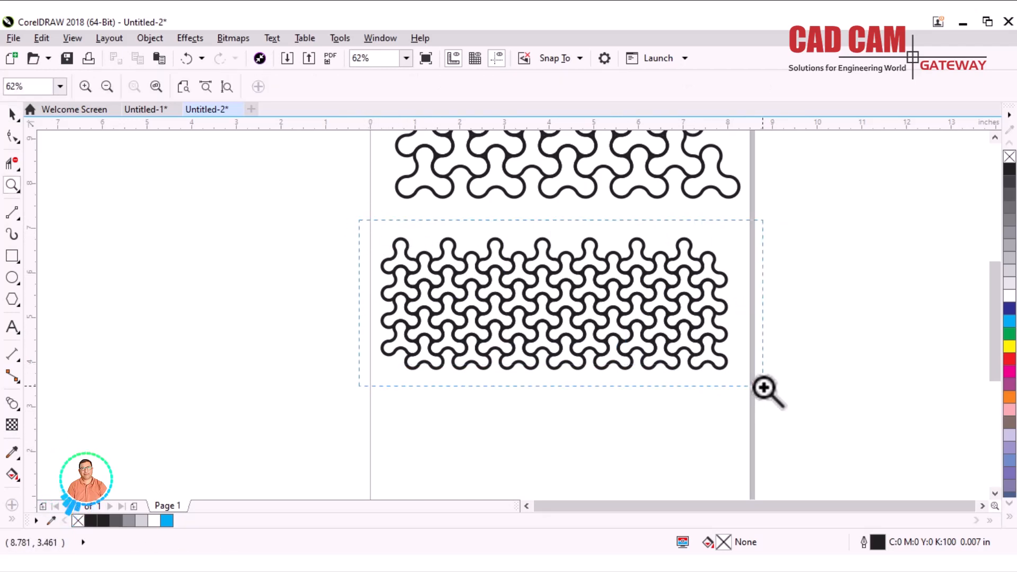
left_click_drag(763, 388, 763, 388)
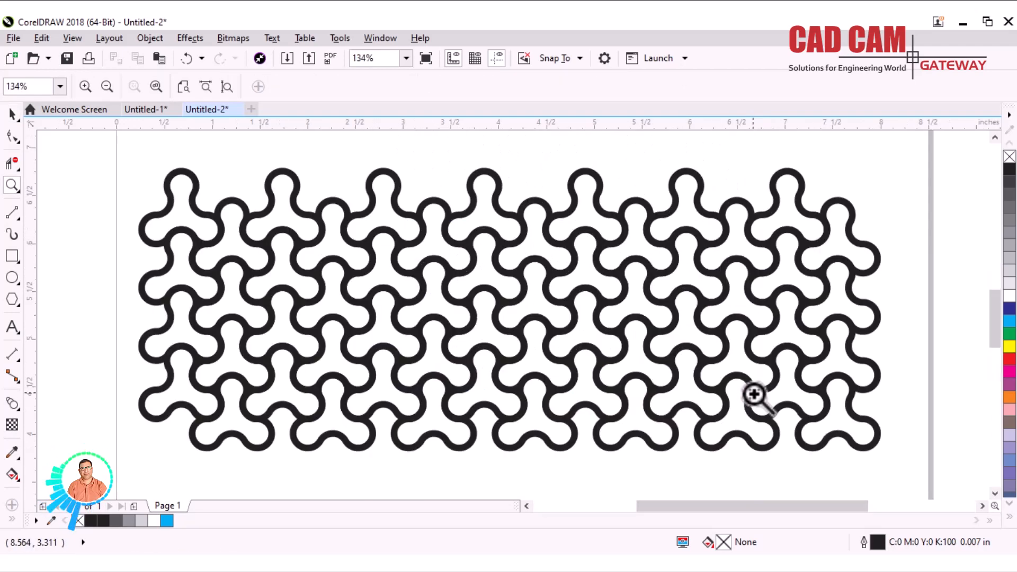